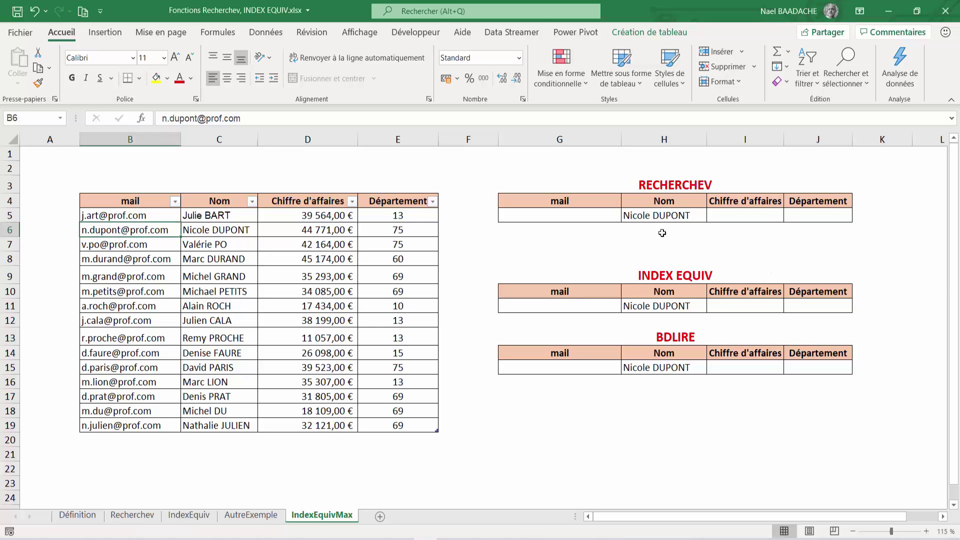
{"action": "left_click", "coordinate": [663, 218]}
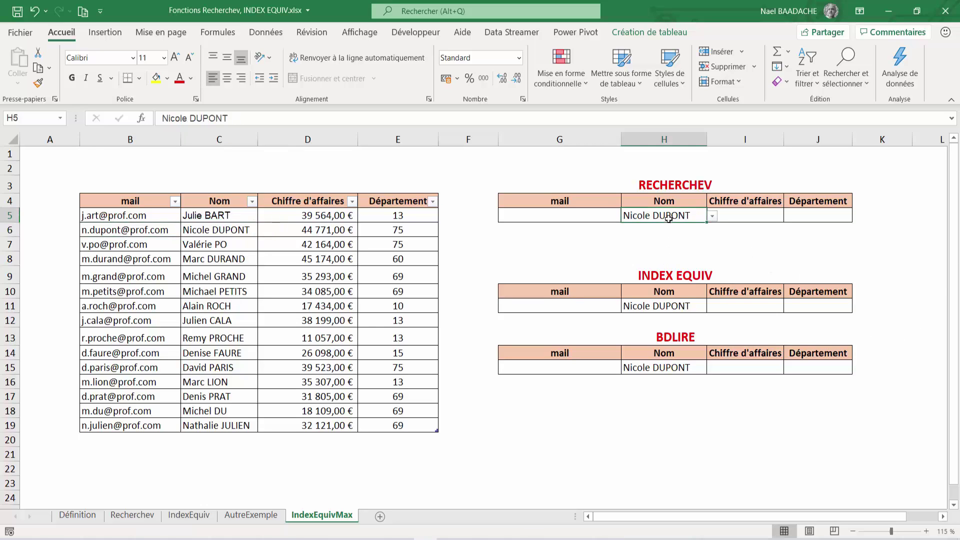
{"action": "left_click", "coordinate": [712, 216]}
{"action": "scroll", "coordinate": [713, 256], "scroll_direction": "down", "scroll_amount": 2}
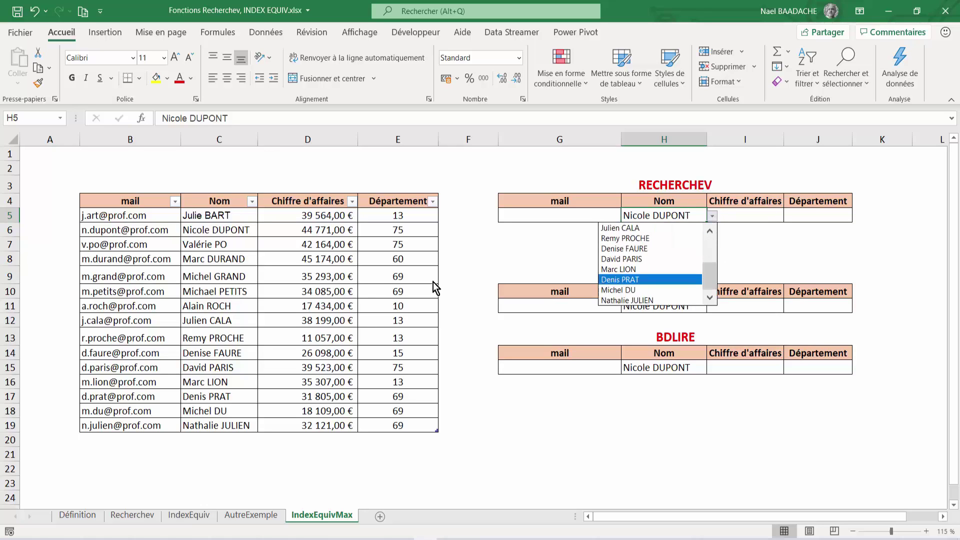
{"action": "left_click", "coordinate": [221, 220]}
{"action": "left_click", "coordinate": [218, 216]}
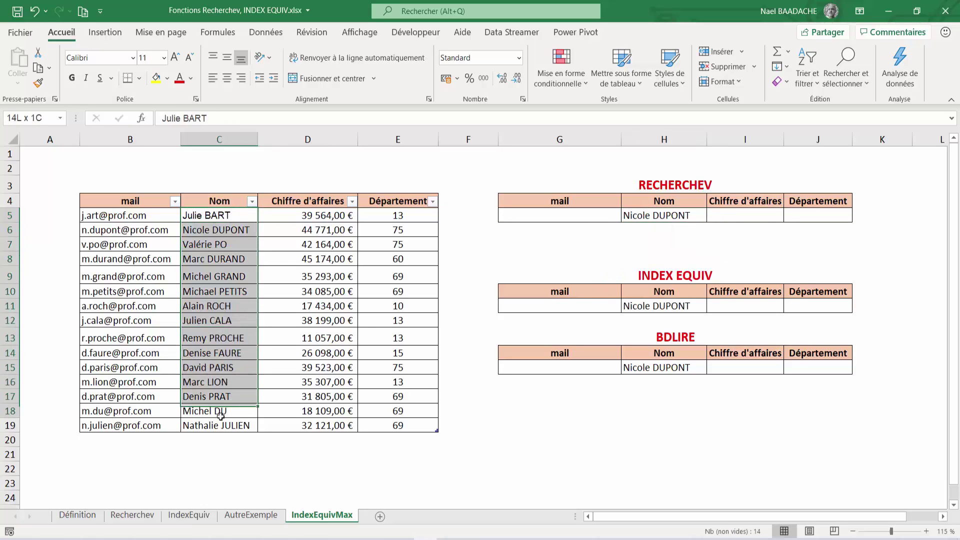
{"action": "left_click_drag", "start_coordinate": [218, 261], "coordinate": [218, 426]}
{"action": "left_click", "coordinate": [745, 212]}
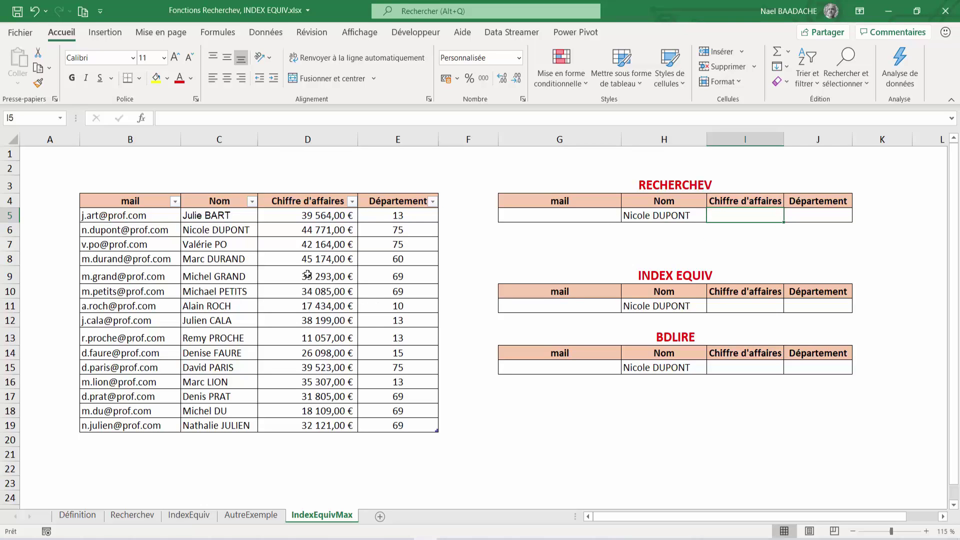
{"action": "left_click", "coordinate": [197, 261]}
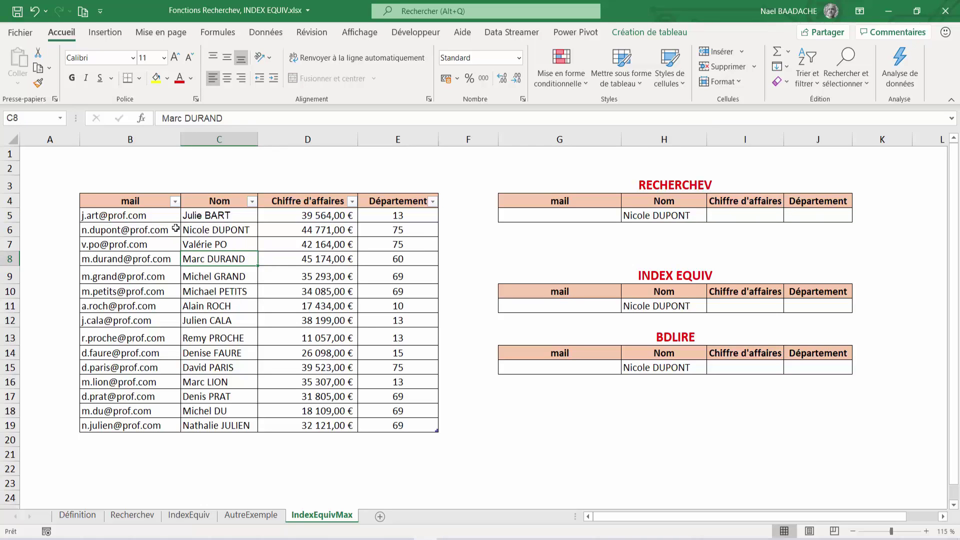
{"action": "left_click", "coordinate": [146, 227]}
{"action": "left_click_drag", "start_coordinate": [123, 205], "coordinate": [272, 285]}
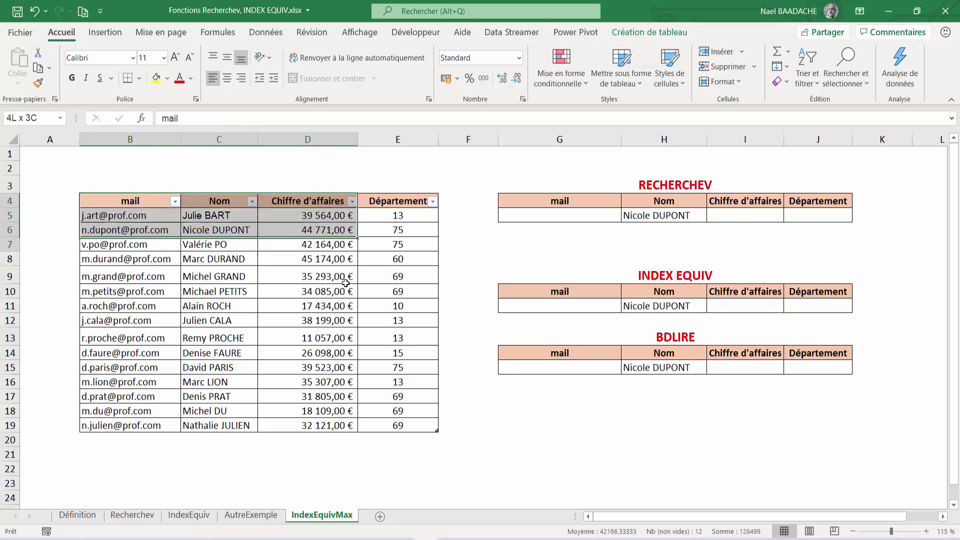
{"action": "left_click", "coordinate": [272, 285]}
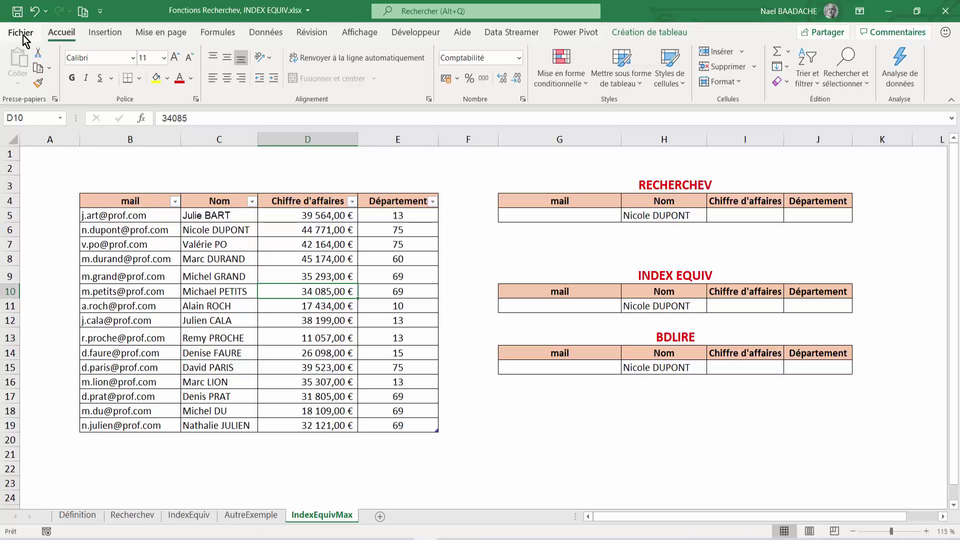
{"action": "left_click", "coordinate": [150, 256]}
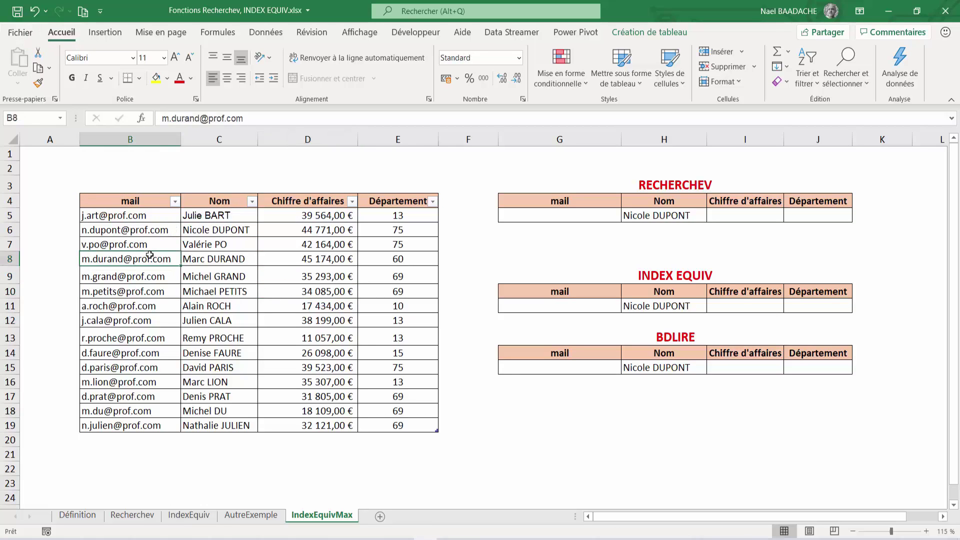
{"action": "left_click", "coordinate": [242, 257]}
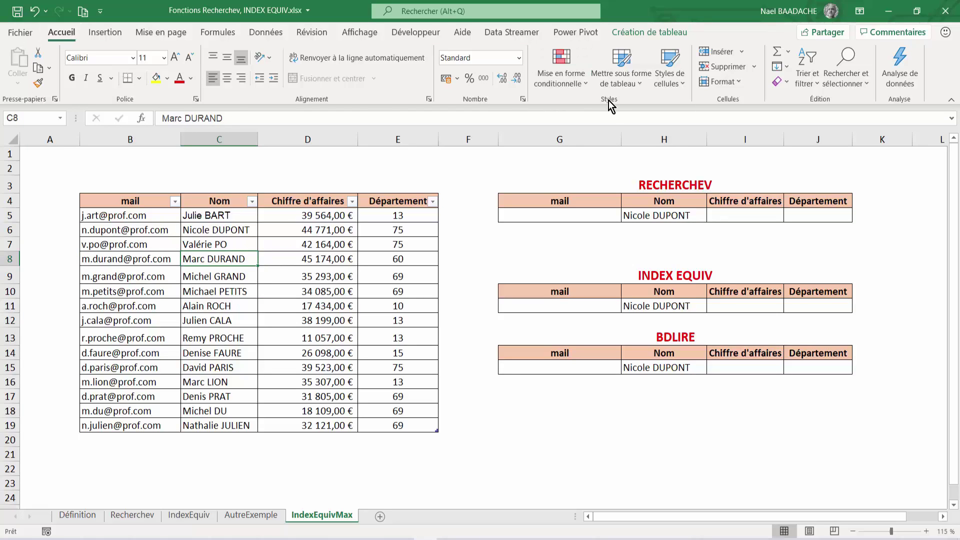
{"action": "left_click", "coordinate": [635, 85]}
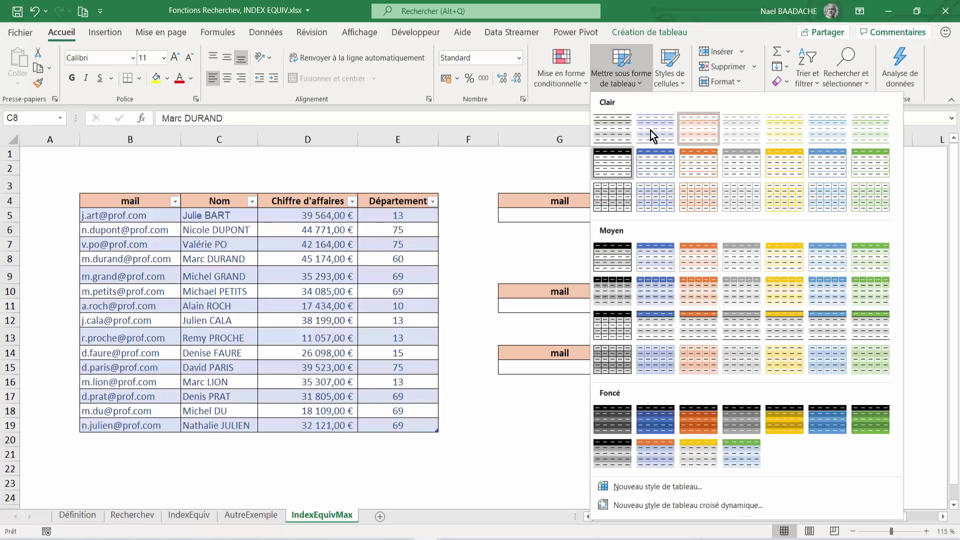
{"action": "left_click", "coordinate": [294, 273]}
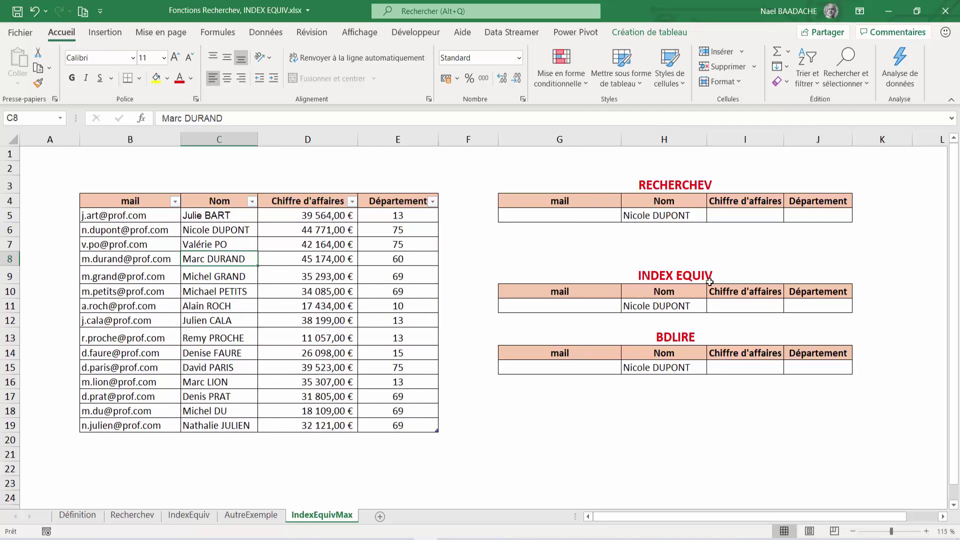
{"action": "left_click", "coordinate": [751, 216]}
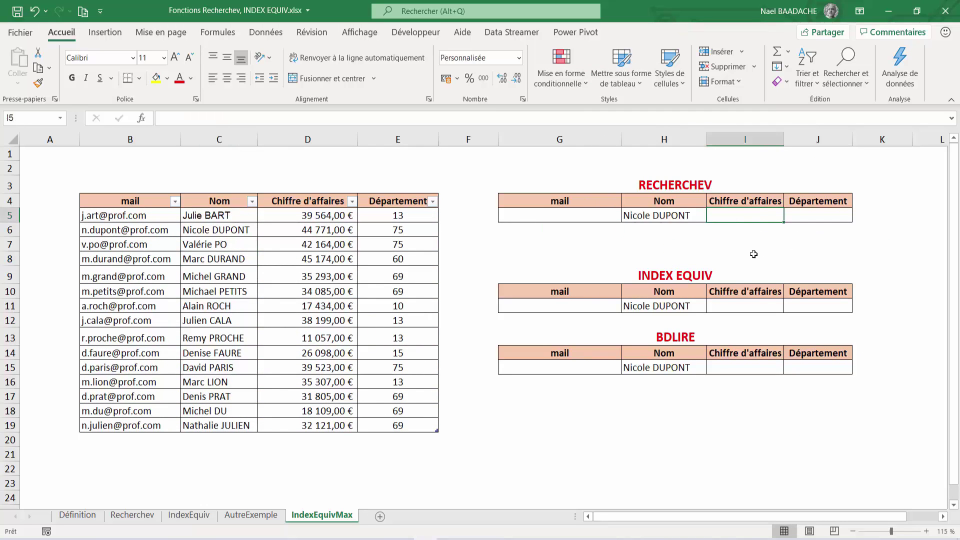
Step: Enter =RECHERCHEV(H5;Tableau1[[Nom]:[Chiffre d'affaires]];2;FAUX) in I5, returning 44 771 €
{"action": "type", "text": "="}
{"action": "type", "text": "recher"}
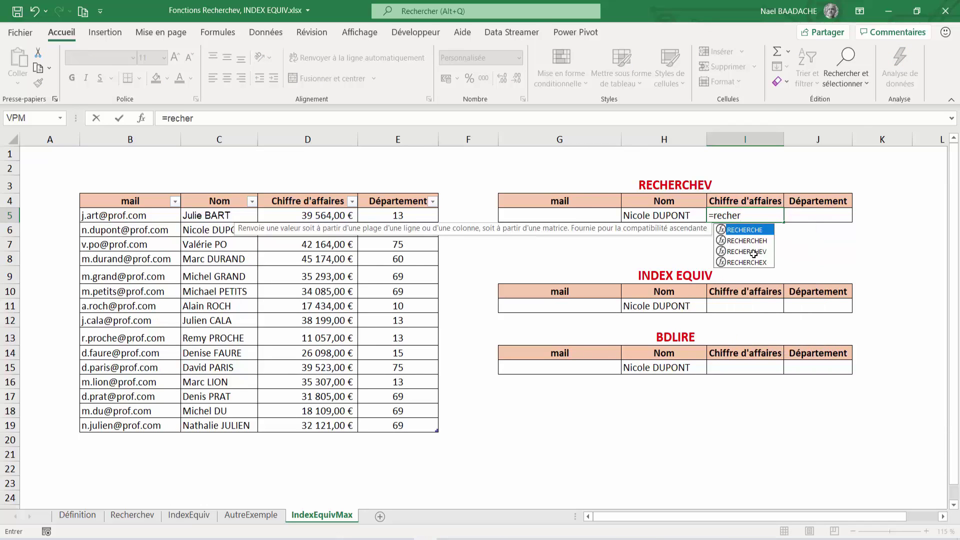
{"action": "double_click", "coordinate": [754, 251]}
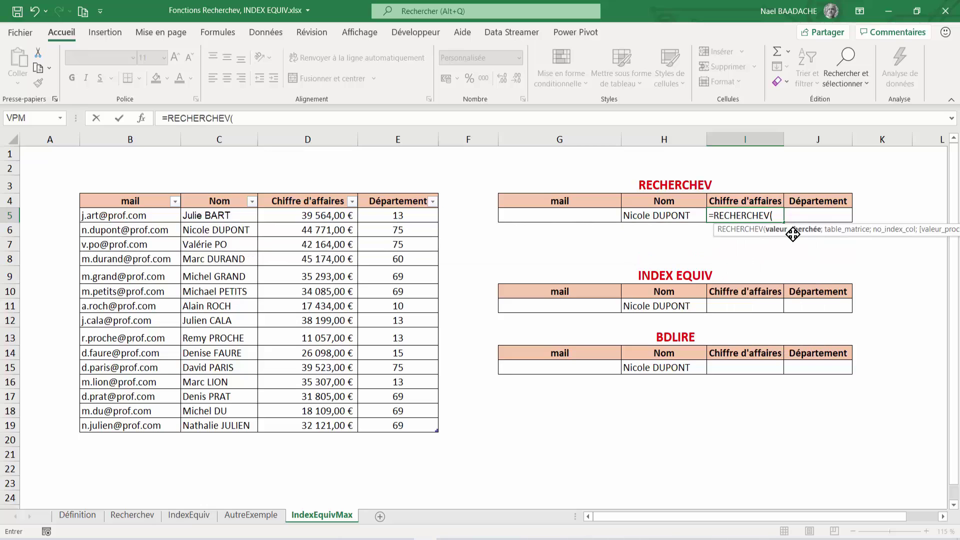
{"action": "left_click", "coordinate": [652, 217]}
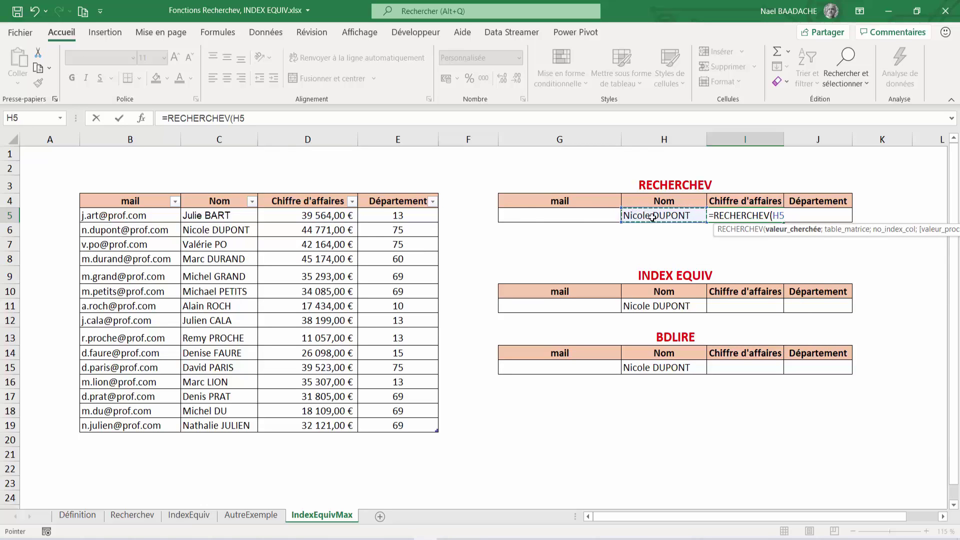
{"action": "type", "text": ";"}
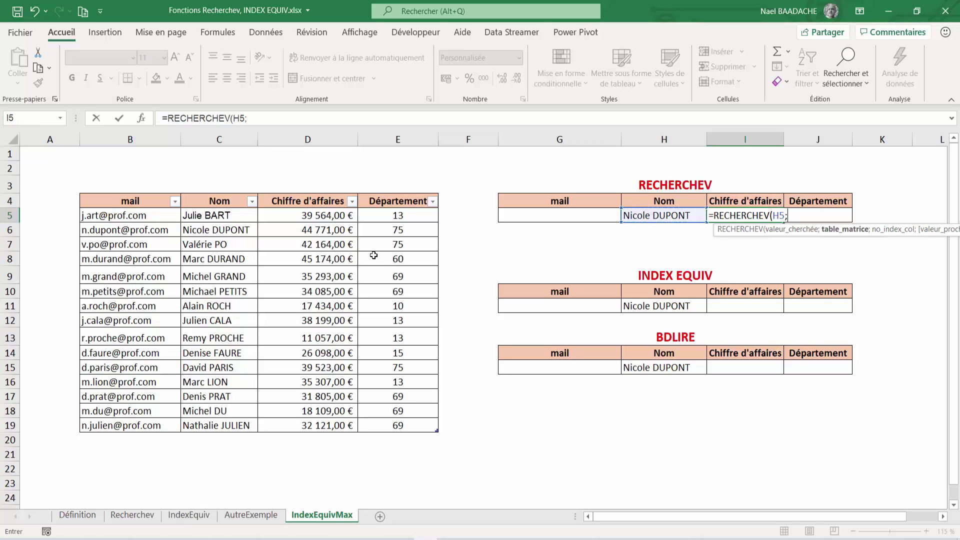
{"action": "mouse_move", "coordinate": [215, 215]}
{"action": "left_mouse_down"}
{"action": "mouse_move", "coordinate": [309, 215]}
{"action": "mouse_move", "coordinate": [315, 422]}
{"action": "left_mouse_up"}
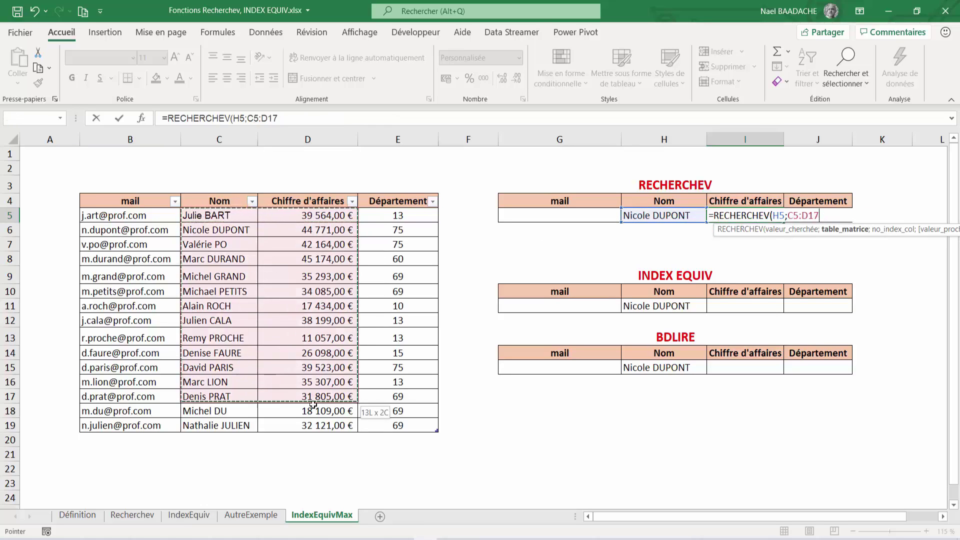
{"action": "left_click_drag", "start_coordinate": [314, 421], "coordinate": [316, 421]}
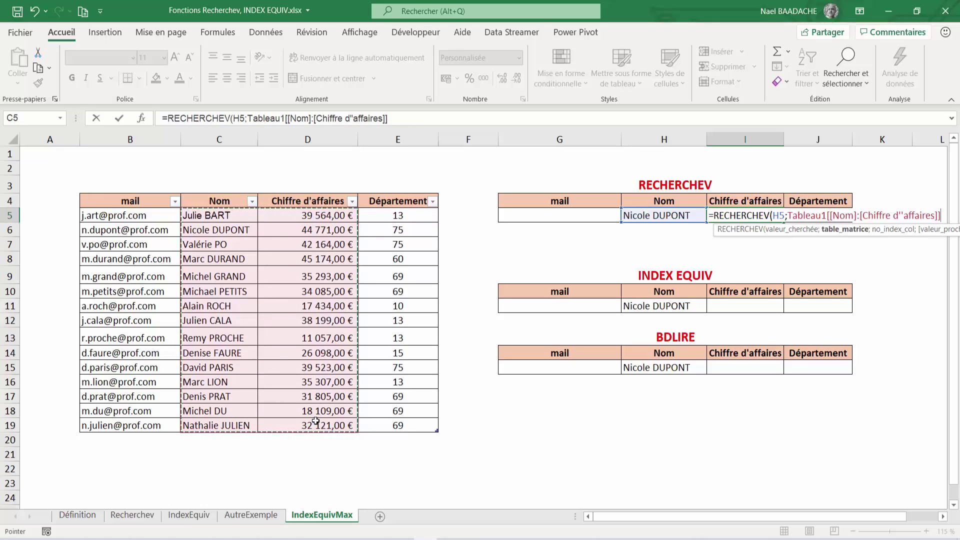
{"action": "type", "text": ";"}
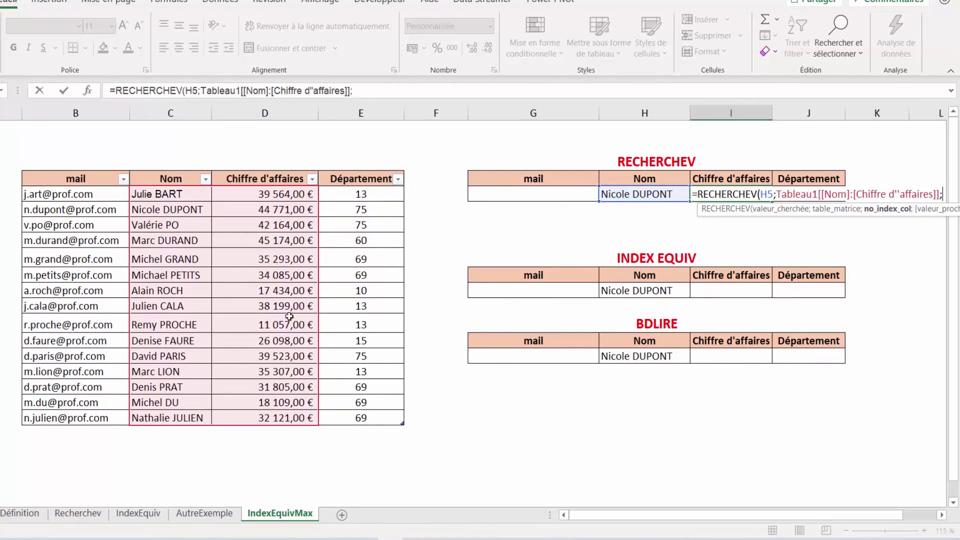
{"action": "type", "text": "2"}
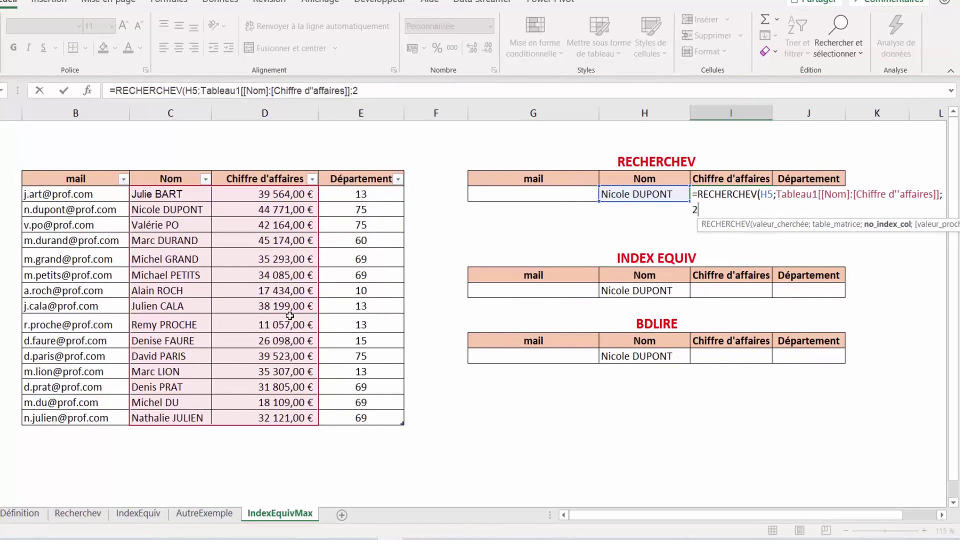
{"action": "type", "text": ";"}
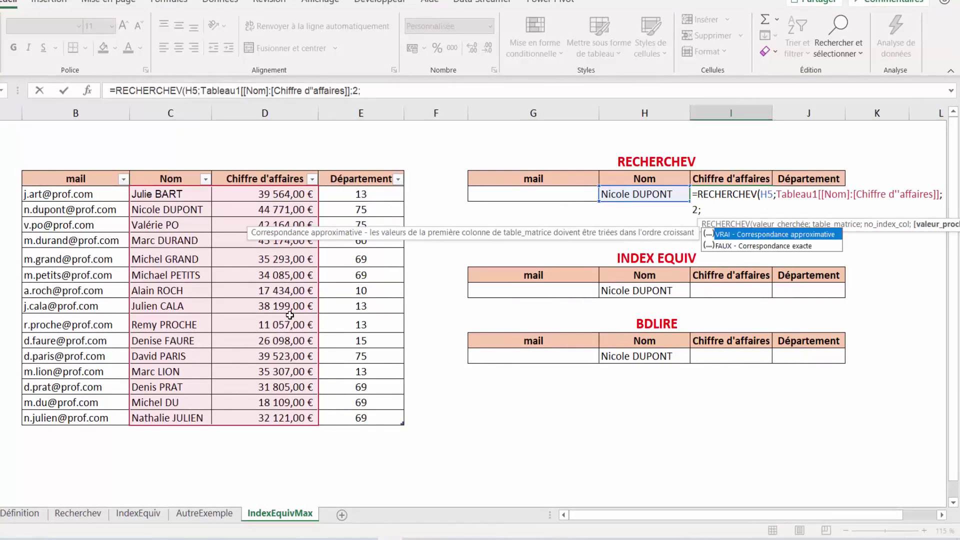
{"action": "type", "text": "faux)"}
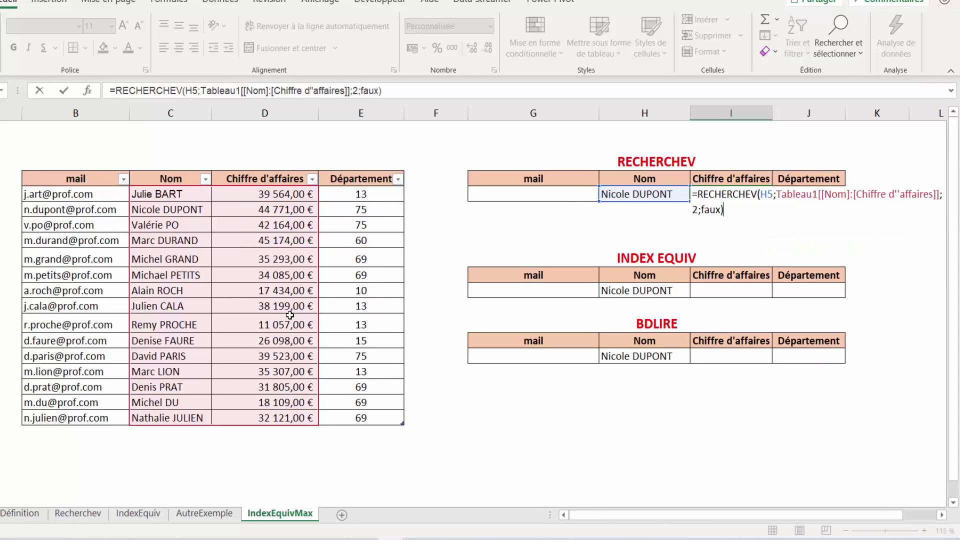
{"action": "key", "text": "Return"}
{"action": "key", "text": "Up"}
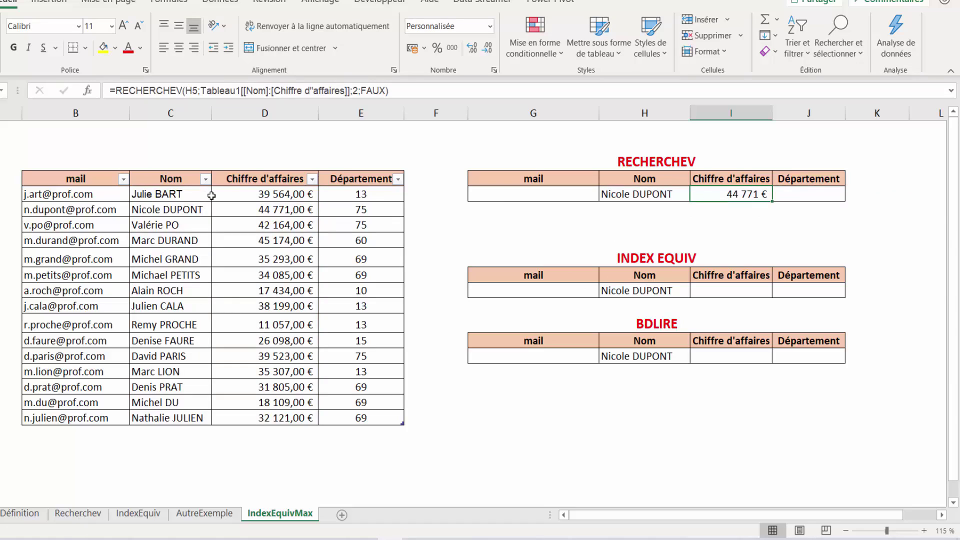
Step: Switch H5 to the last name in the list and verify I5's 32 121 € against the staff table
{"action": "left_click", "coordinate": [177, 209]}
{"action": "left_click", "coordinate": [272, 210]}
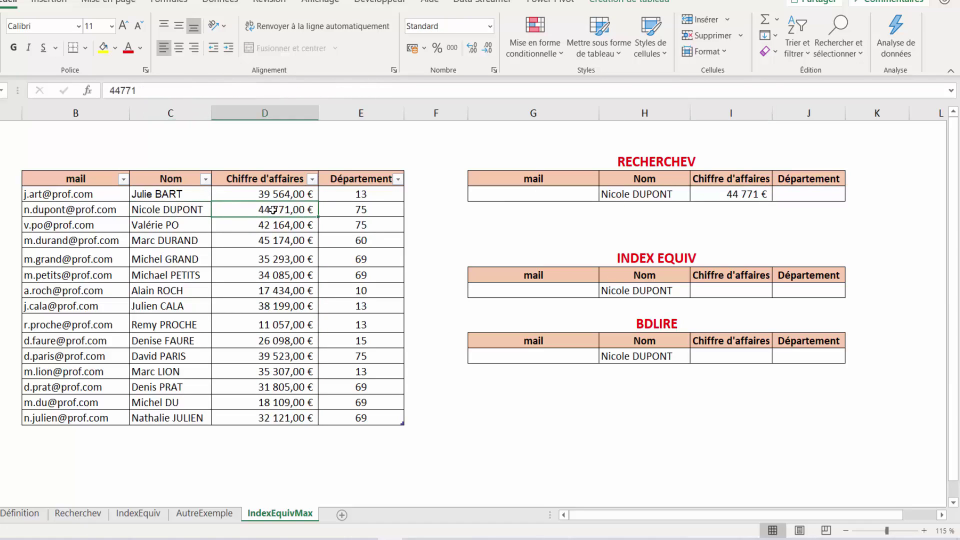
{"action": "left_click", "coordinate": [634, 195]}
{"action": "left_click", "coordinate": [696, 195]}
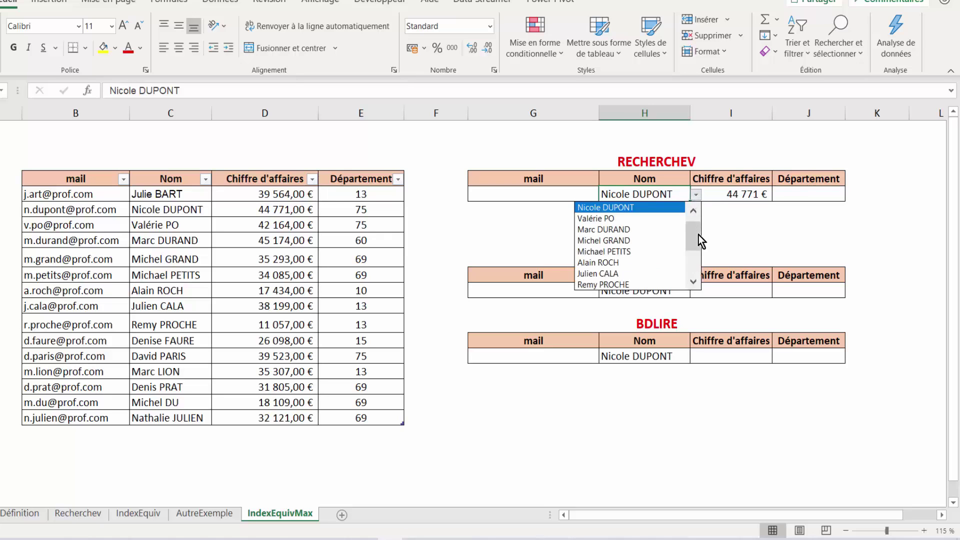
{"action": "mouse_move", "coordinate": [698, 235]}
{"action": "left_mouse_down"}
{"action": "mouse_move", "coordinate": [692, 257]}
{"action": "mouse_move", "coordinate": [644, 274]}
{"action": "left_mouse_up"}
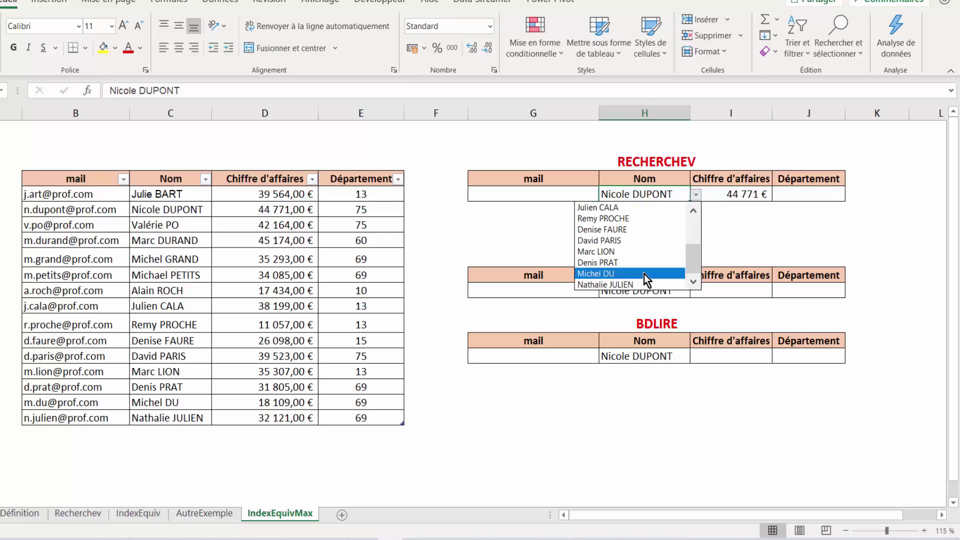
{"action": "left_click", "coordinate": [612, 283]}
{"action": "left_click", "coordinate": [731, 195]}
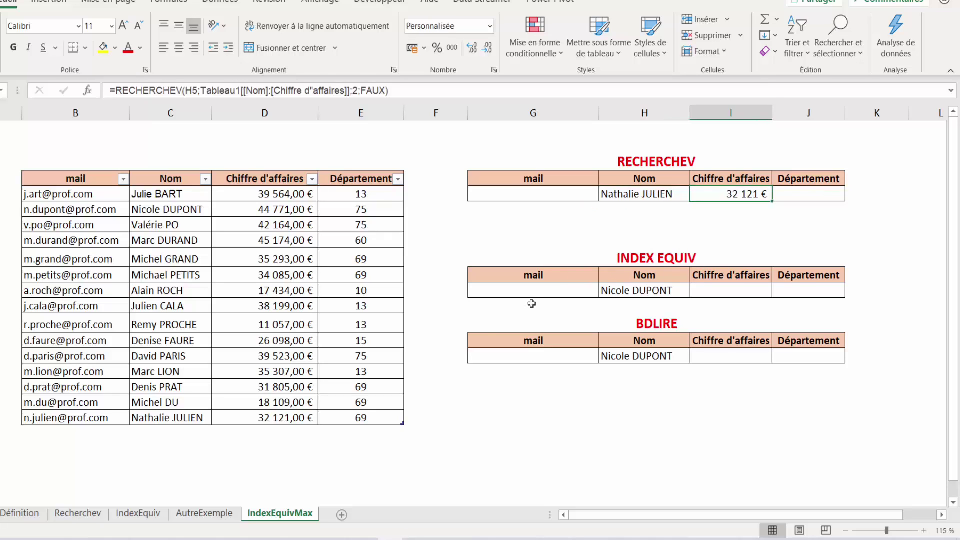
{"action": "left_click", "coordinate": [300, 418]}
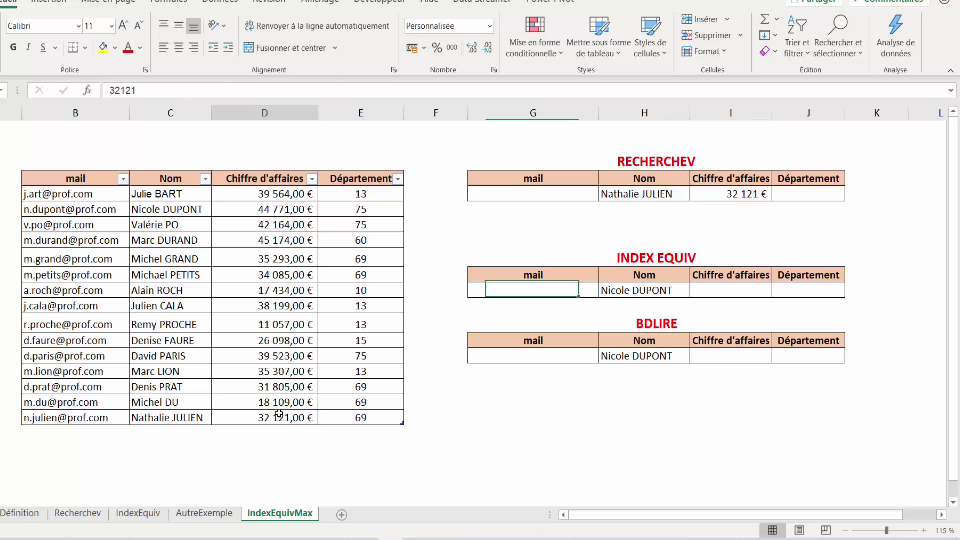
{"action": "left_click", "coordinate": [741, 196]}
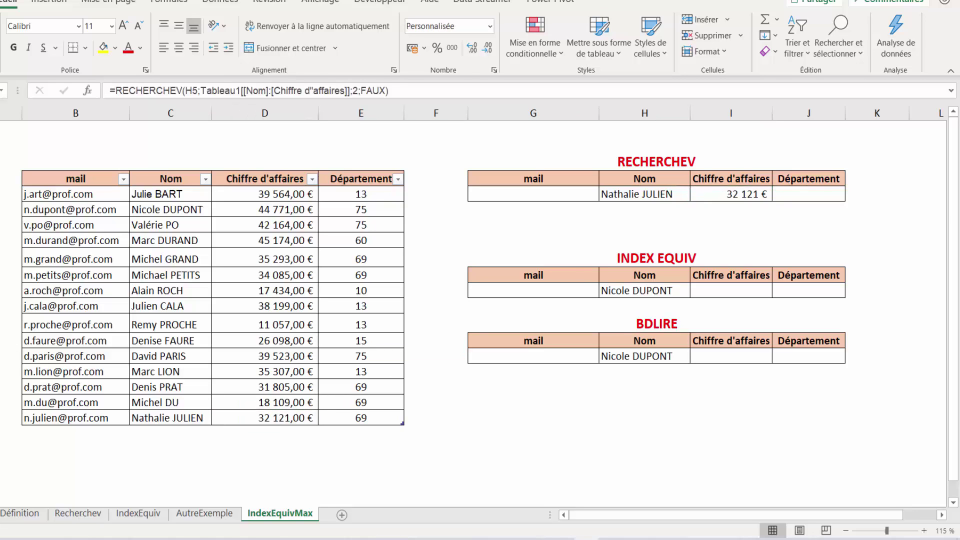
Step: Enter =RECHERCHEV(H5;Tableau1[[Nom]:[Département]];3;FAUX) in J5, returning department 69
{"action": "left_click", "coordinate": [802, 195]}
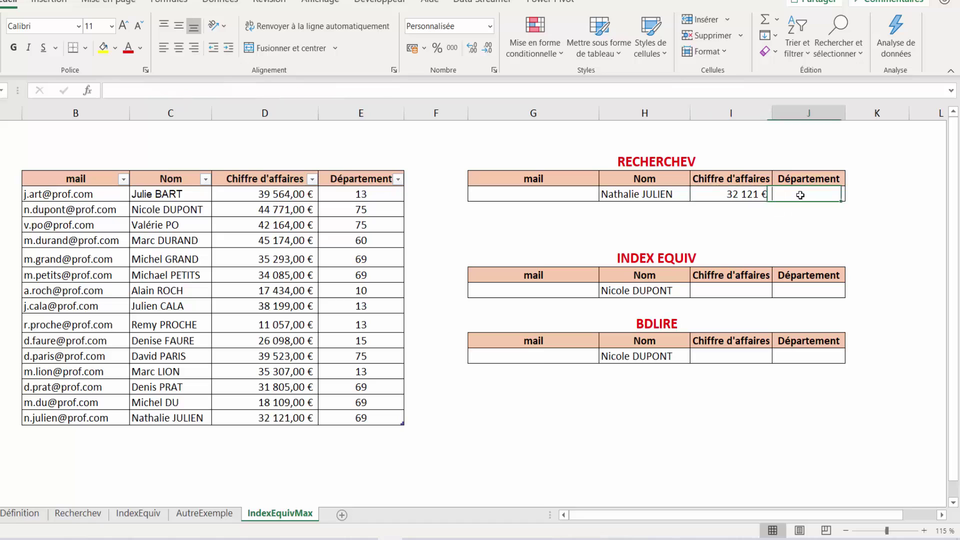
{"action": "type", "text": "="}
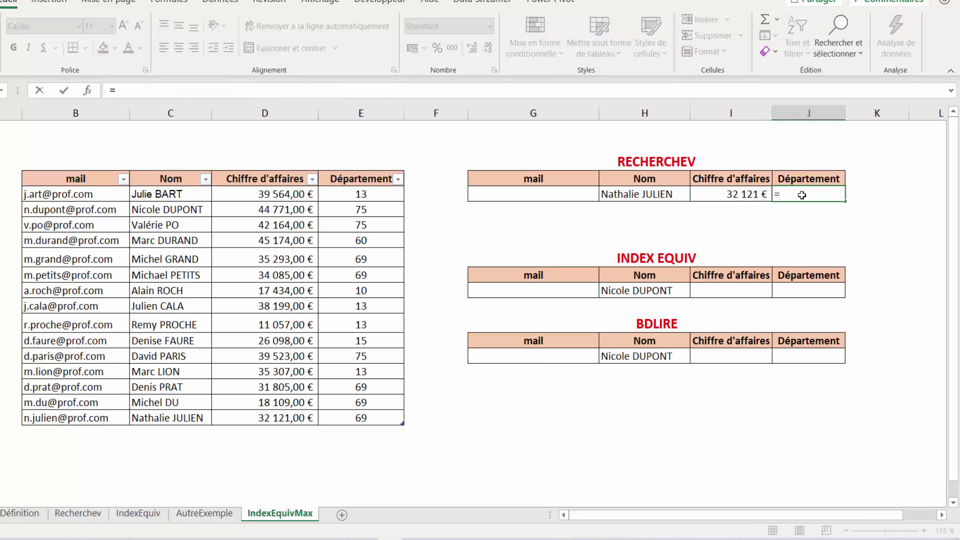
{"action": "type", "text": "recher"}
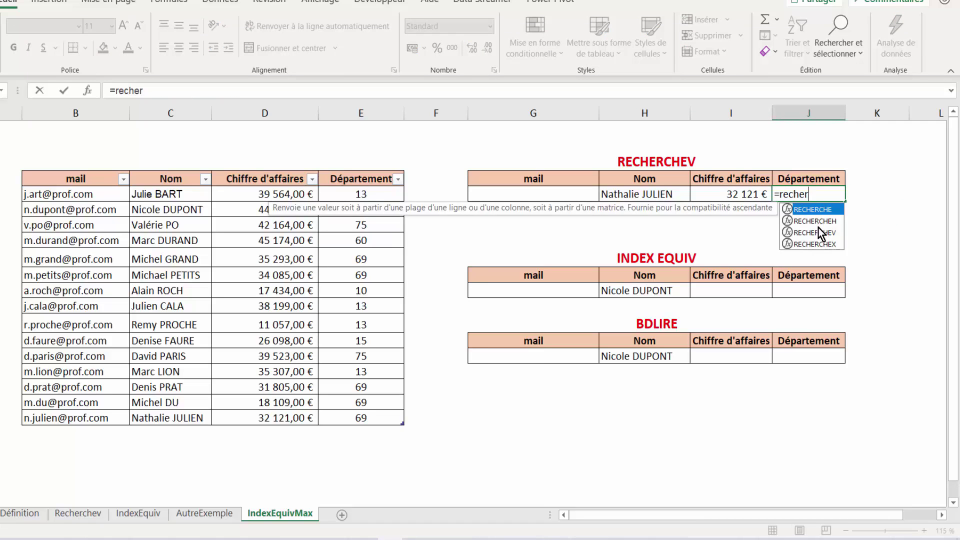
{"action": "double_click", "coordinate": [818, 231]}
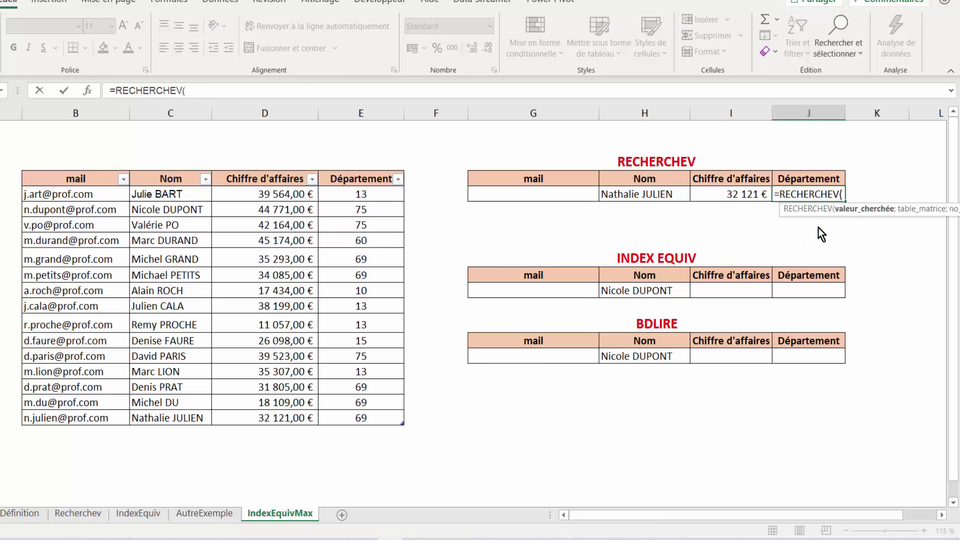
{"action": "left_click", "coordinate": [630, 196]}
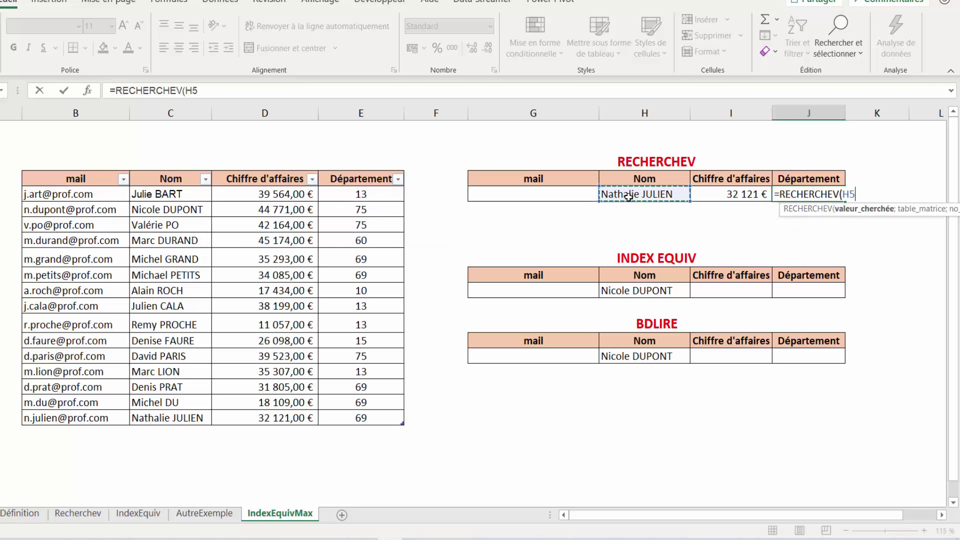
{"action": "type", "text": ";"}
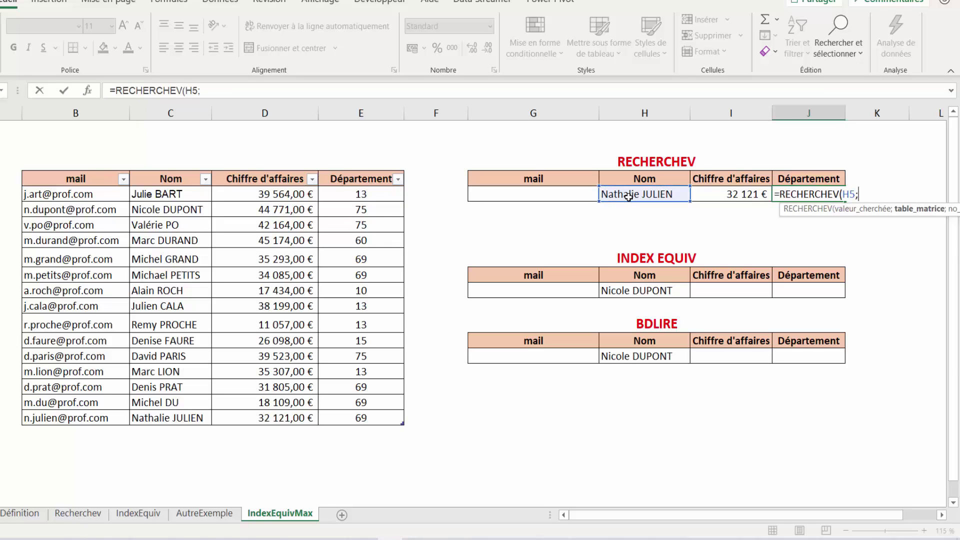
{"action": "left_click", "coordinate": [157, 193]}
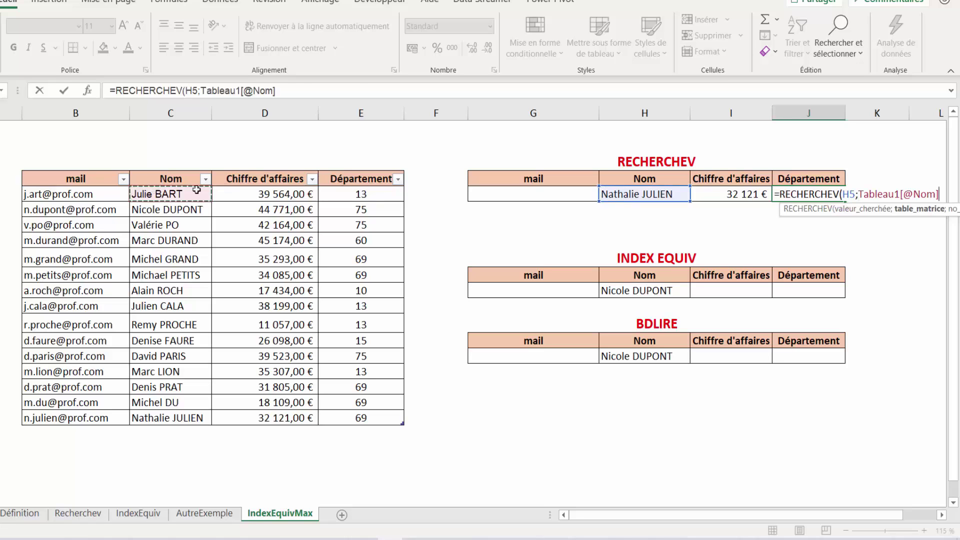
{"action": "left_click_drag", "start_coordinate": [197, 189], "coordinate": [356, 417]}
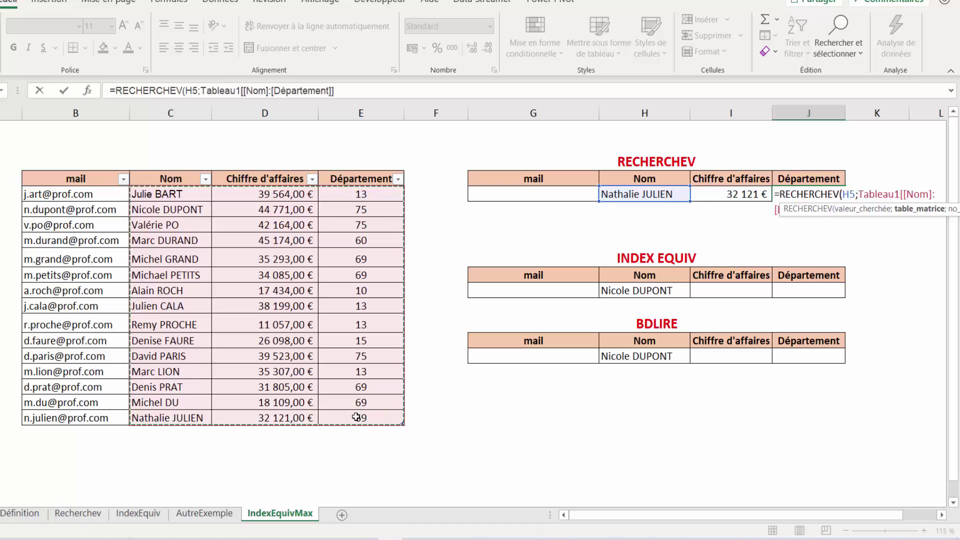
{"action": "type", "text": ";"}
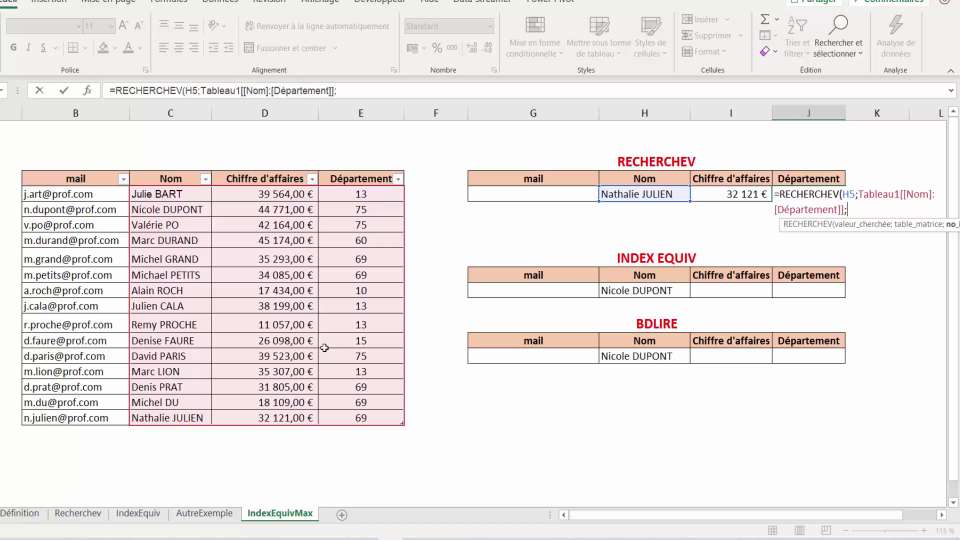
{"action": "type", "text": "3"}
{"action": "type", "text": ";"}
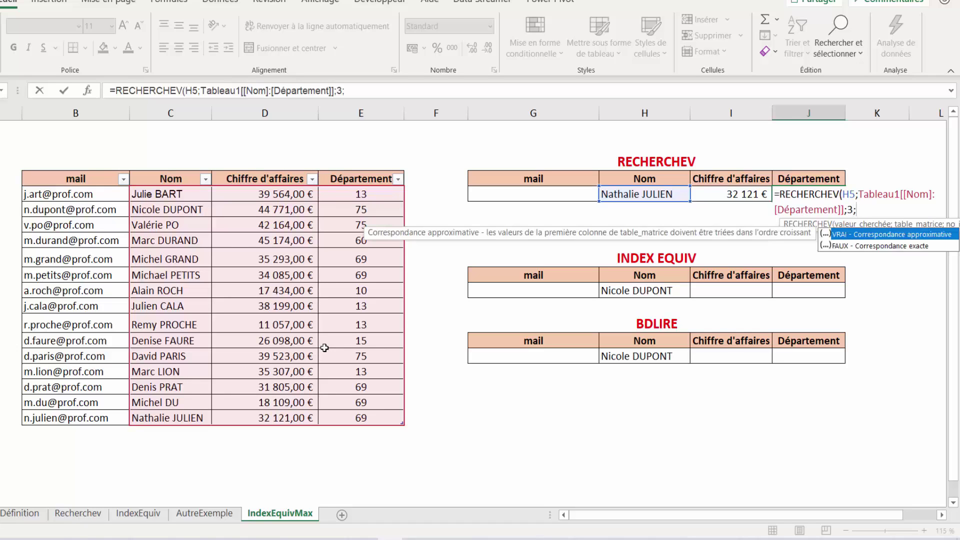
{"action": "type", "text": "faux)"}
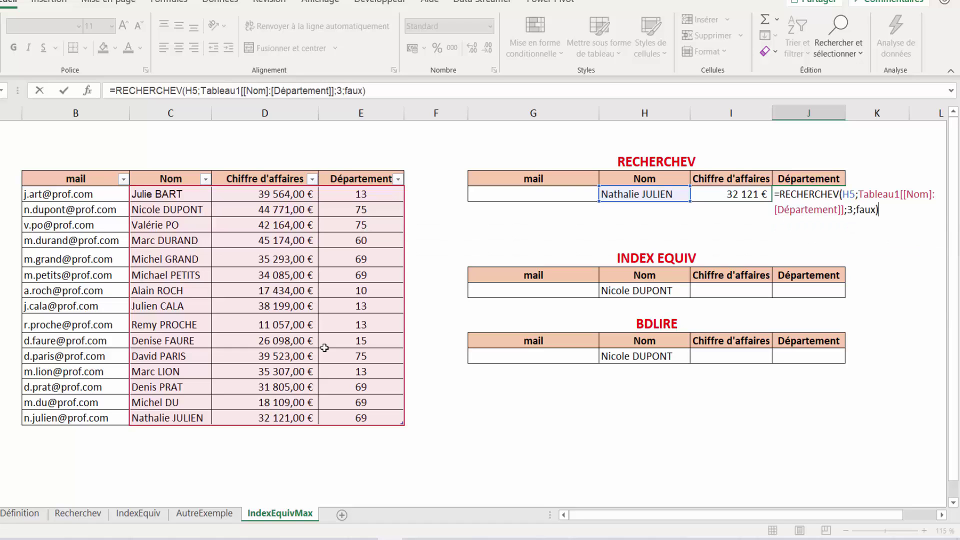
{"action": "key", "text": "Return"}
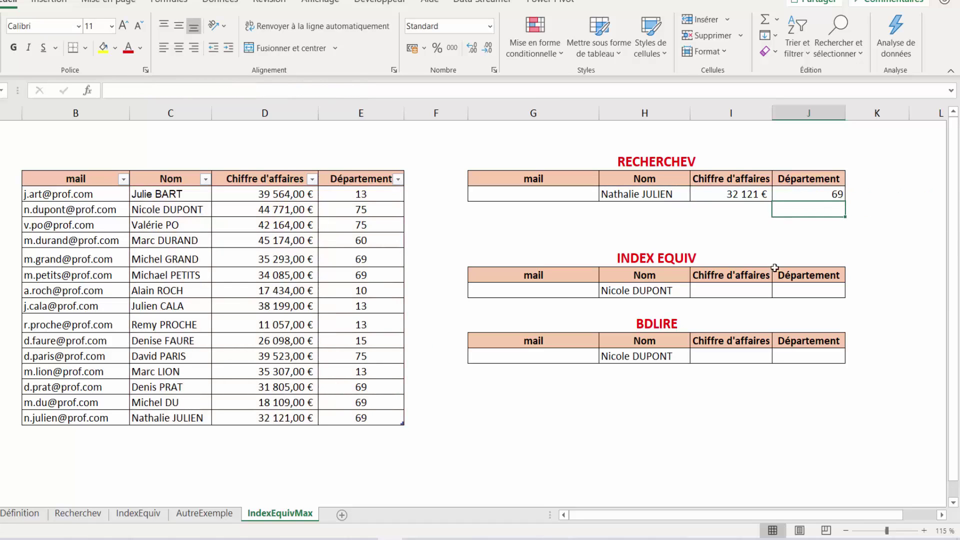
{"action": "left_click", "coordinate": [815, 197]}
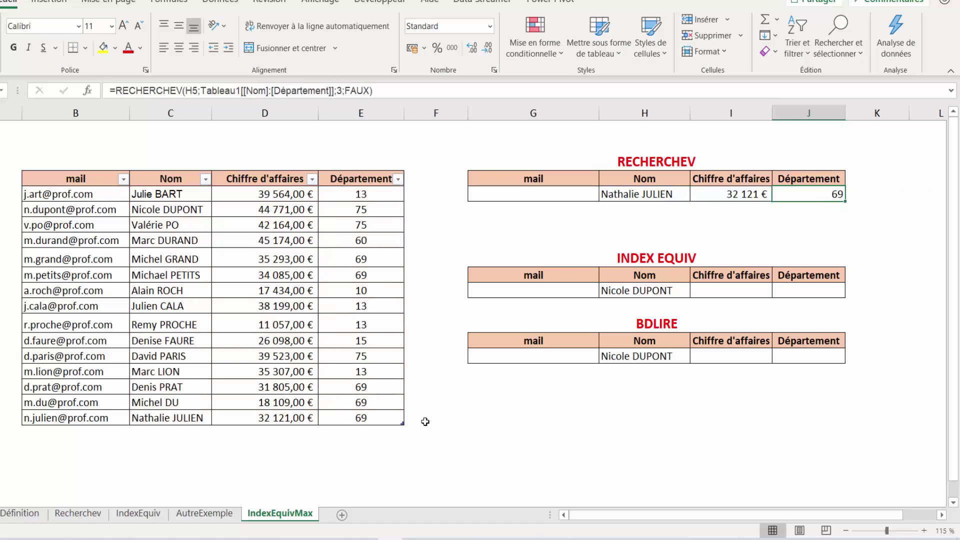
{"action": "left_click", "coordinate": [361, 418]}
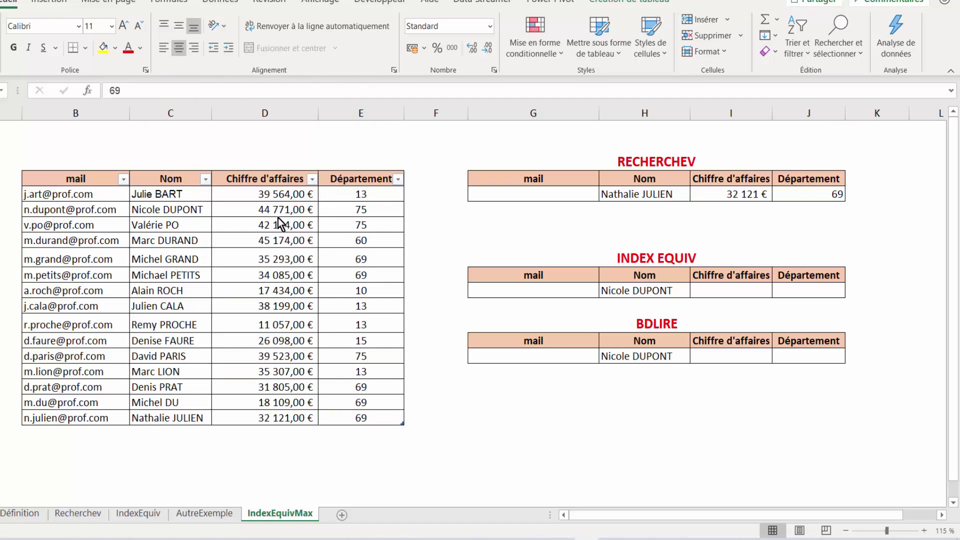
{"action": "left_click", "coordinate": [65, 195]}
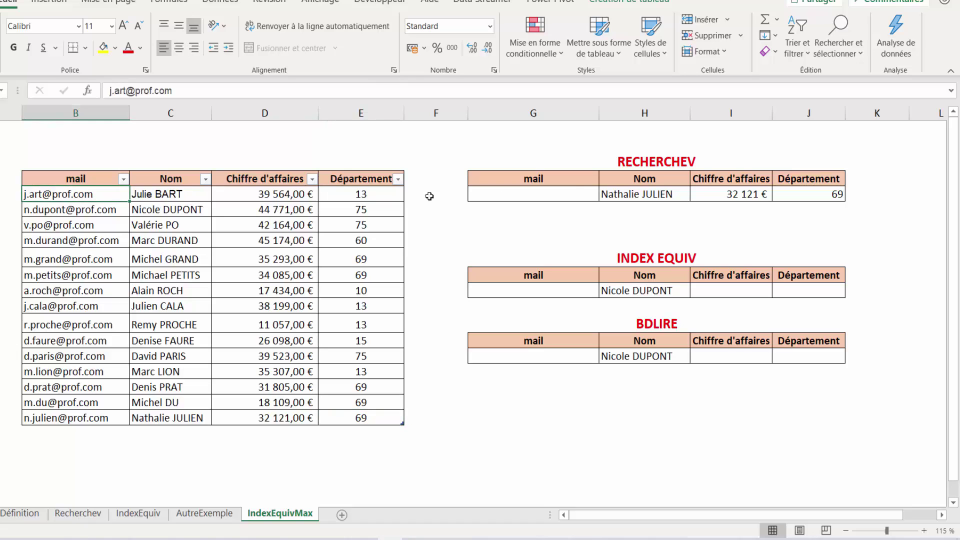
{"action": "left_click", "coordinate": [539, 200]}
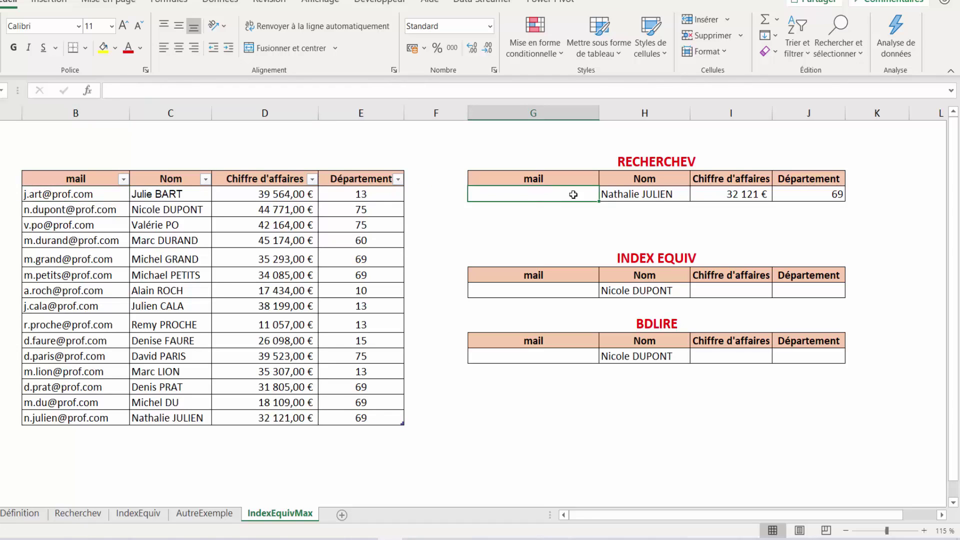
{"action": "left_click", "coordinate": [102, 198]}
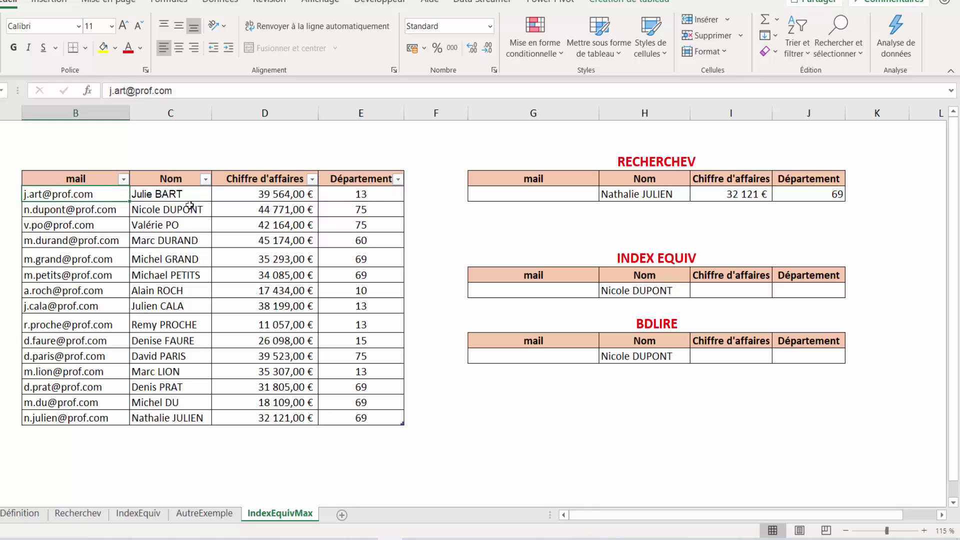
{"action": "left_click", "coordinate": [731, 195]}
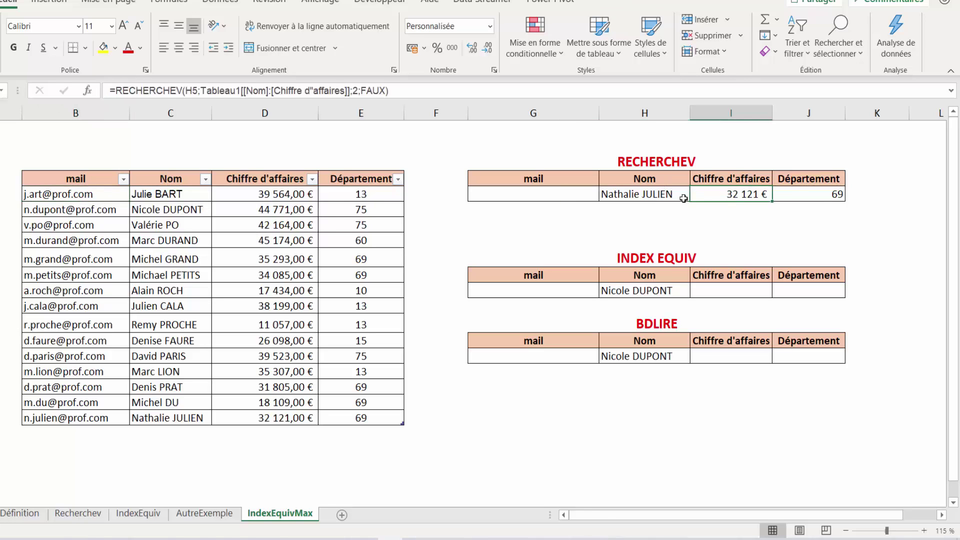
{"action": "left_click", "coordinate": [159, 192]}
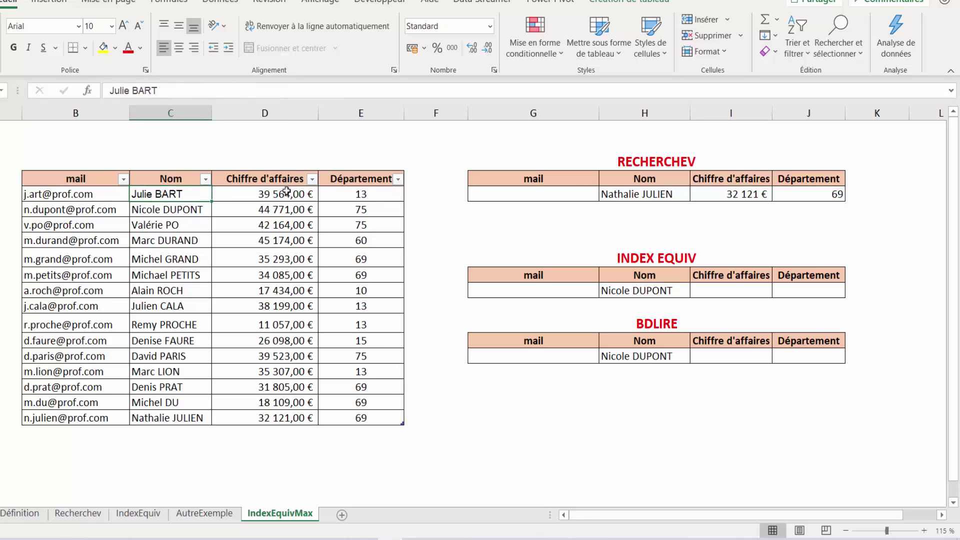
{"action": "left_click_drag", "start_coordinate": [159, 192], "coordinate": [142, 326]}
{"action": "left_click_drag", "start_coordinate": [193, 342], "coordinate": [193, 343]}
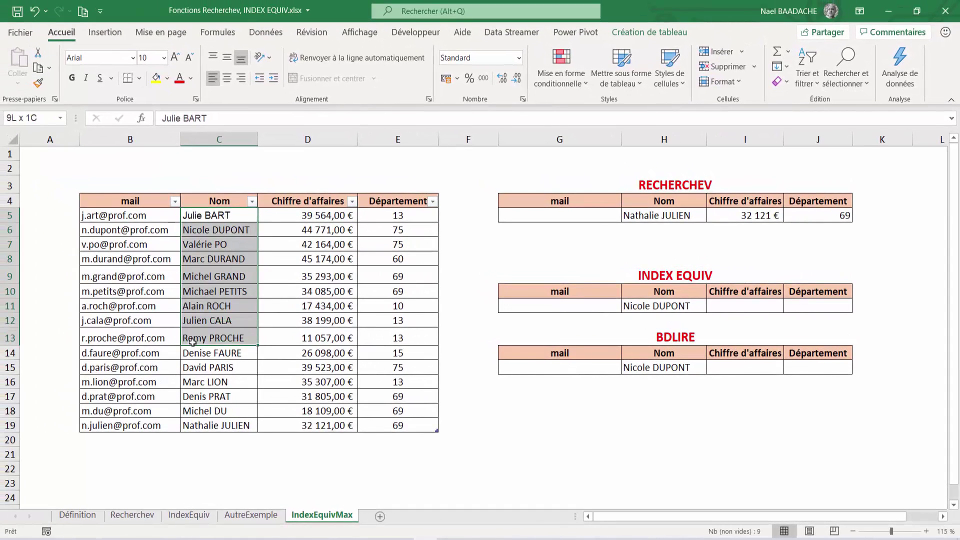
{"action": "left_click", "coordinate": [298, 219]}
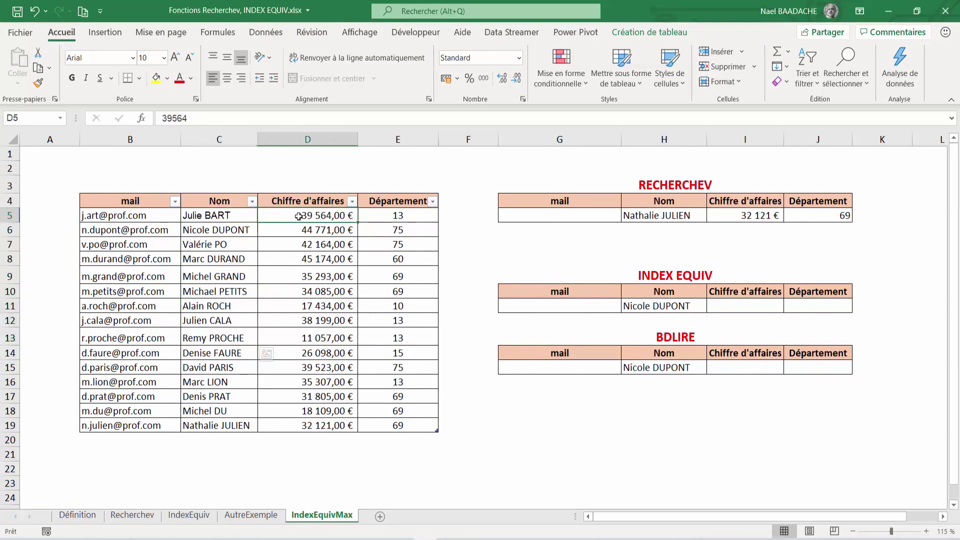
{"action": "left_click", "coordinate": [394, 217]}
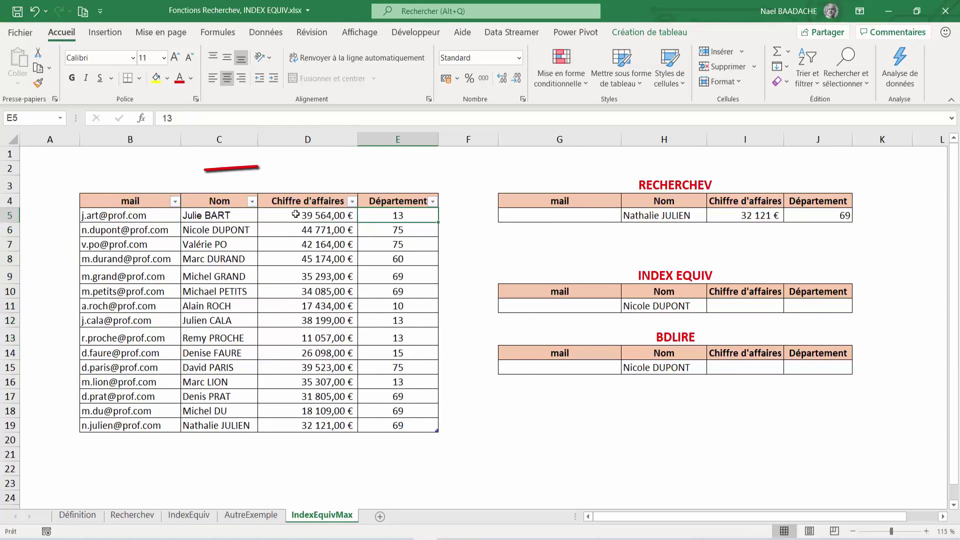
{"action": "left_click", "coordinate": [219, 215]}
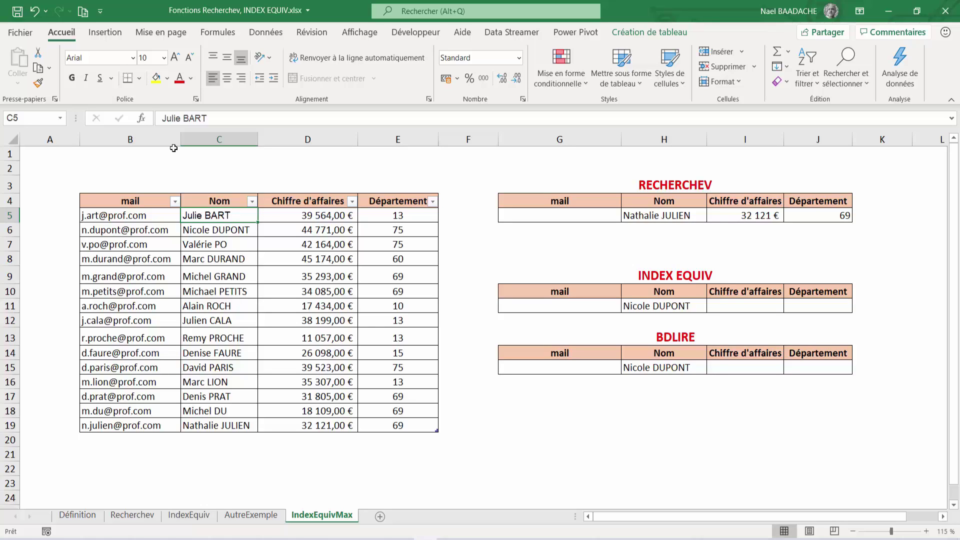
{"action": "left_click", "coordinate": [118, 139]}
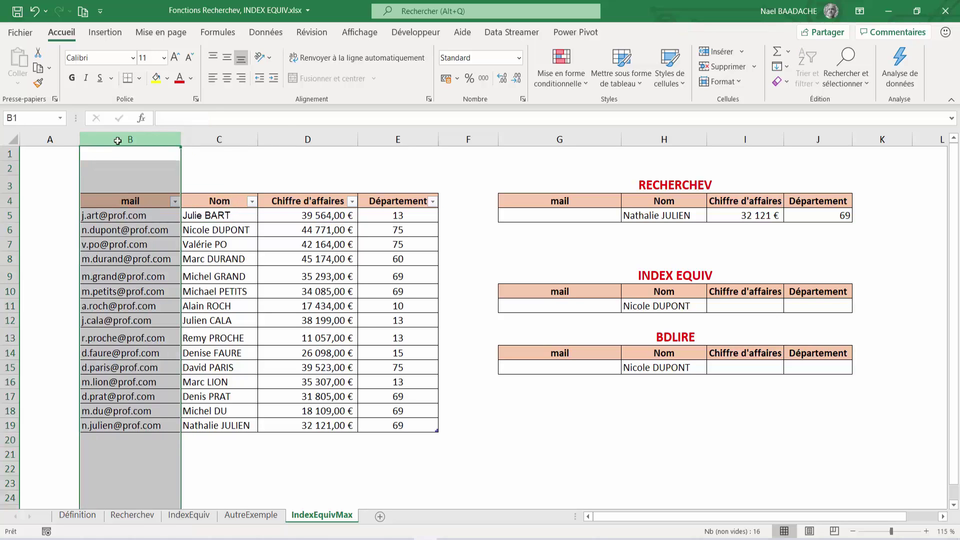
{"action": "right_click", "coordinate": [118, 141]}
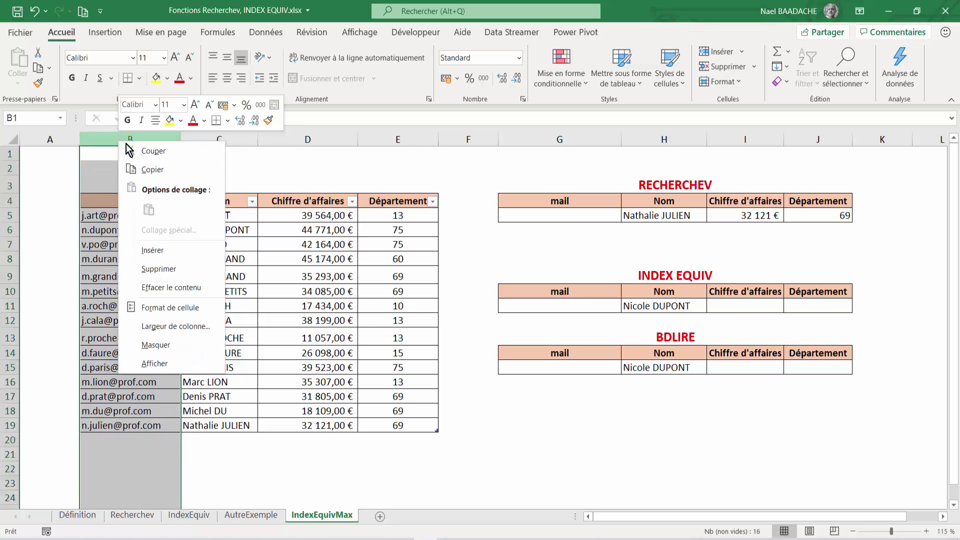
{"action": "left_click", "coordinate": [464, 212]}
{"action": "left_click", "coordinate": [463, 205]}
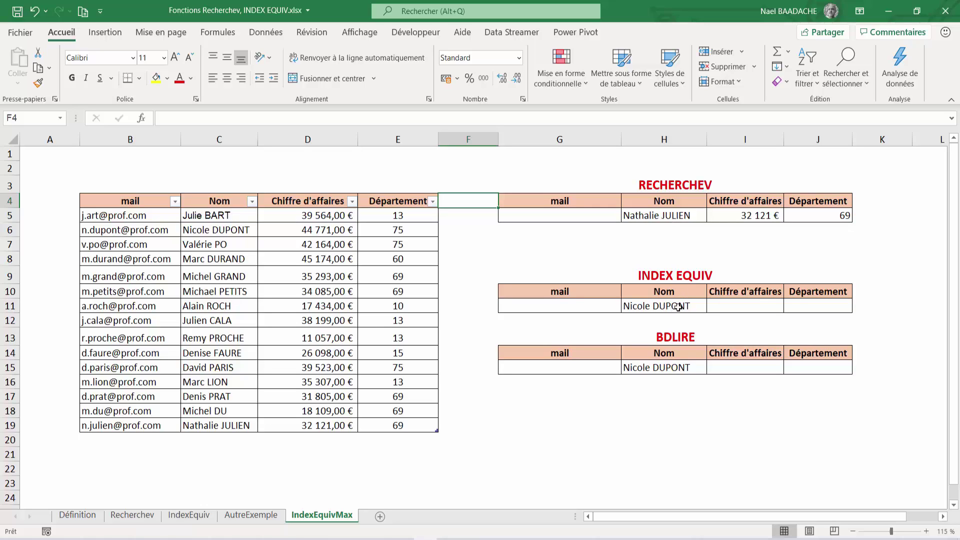
{"action": "left_click", "coordinate": [676, 274]}
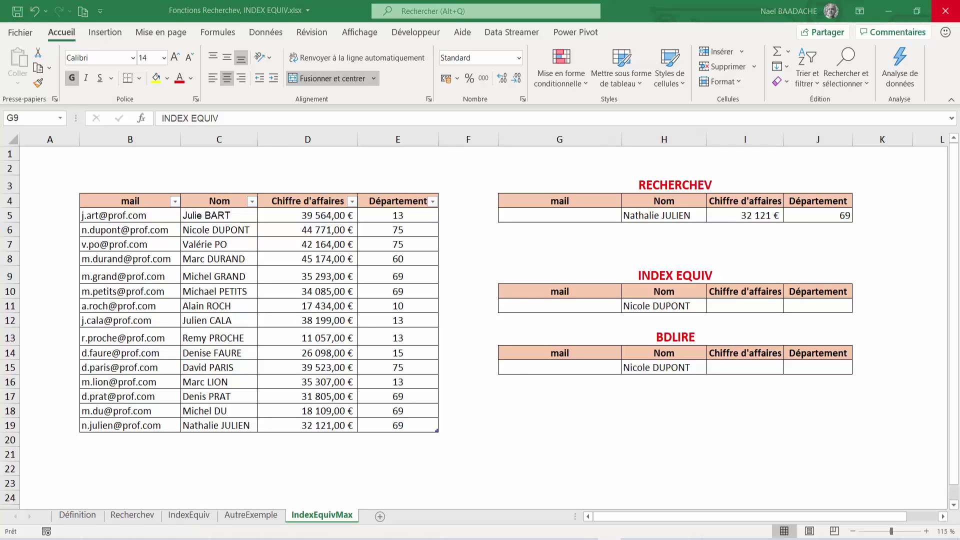
{"action": "left_click", "coordinate": [727, 308]}
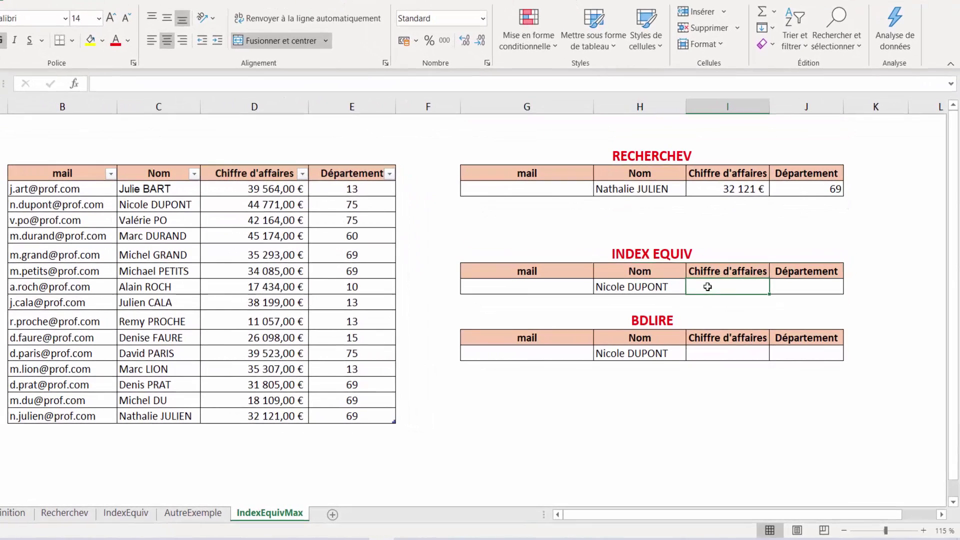
Step: Enter =INDEX(Tableau1;EQUIV(H11;Tableau1[Nom];0);3) in I11, returning revenue 44771
{"action": "left_click", "coordinate": [630, 290]}
{"action": "left_click", "coordinate": [721, 283]}
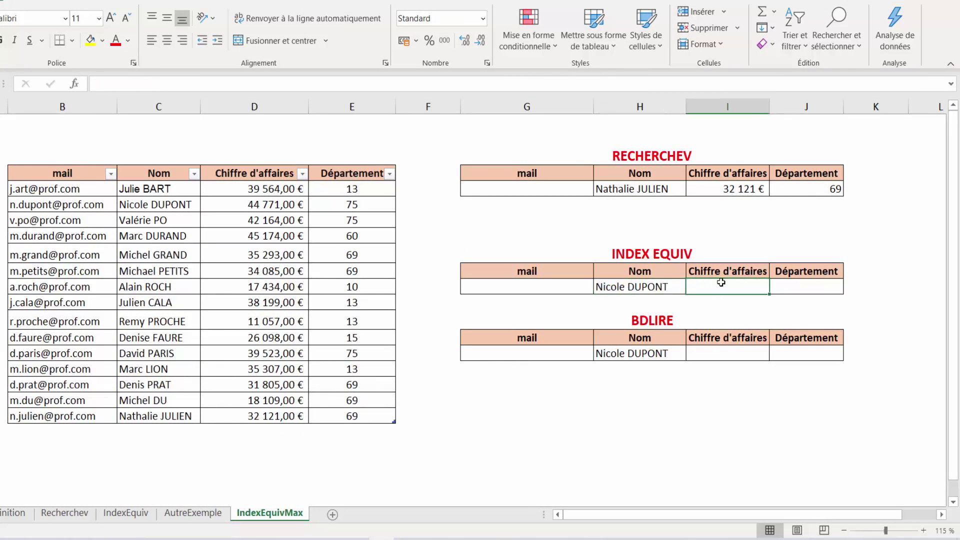
{"action": "type", "text": "="}
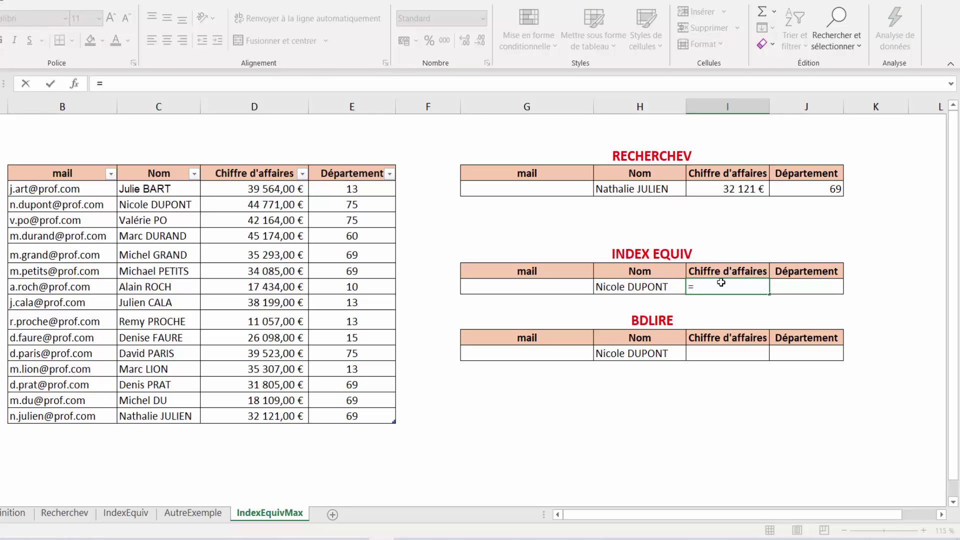
{"action": "type", "text": "index("}
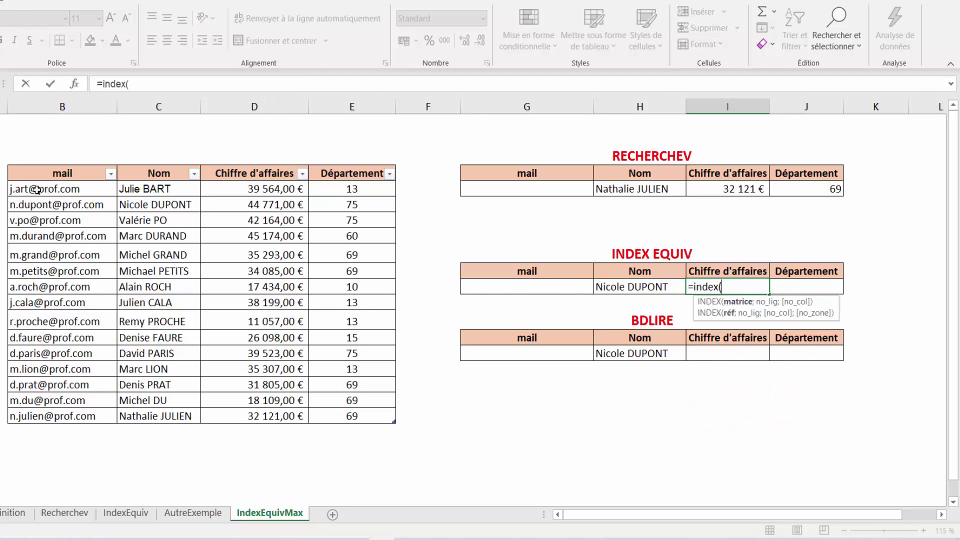
{"action": "mouse_move", "coordinate": [37, 190]}
{"action": "left_mouse_down"}
{"action": "mouse_move", "coordinate": [357, 356]}
{"action": "mouse_move", "coordinate": [360, 417]}
{"action": "left_mouse_up"}
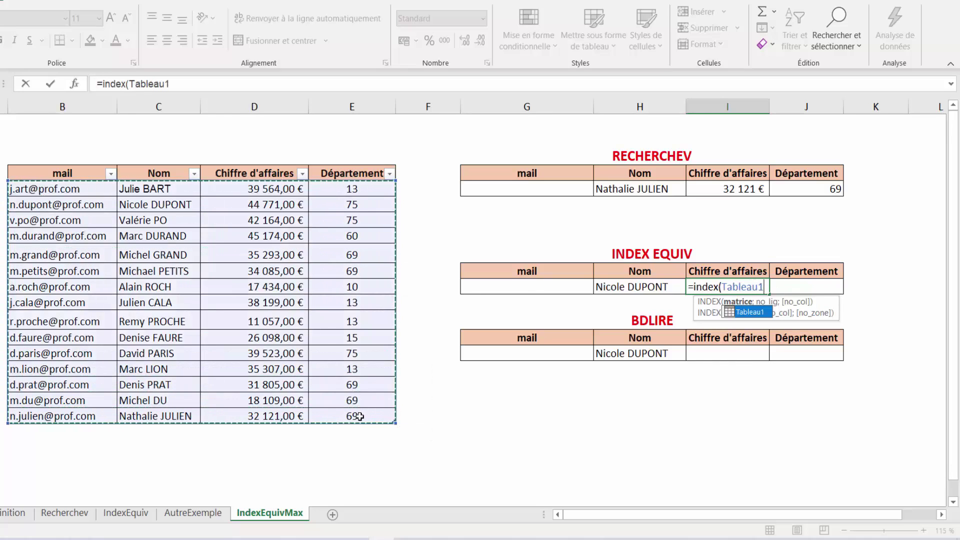
{"action": "type", "text": ";"}
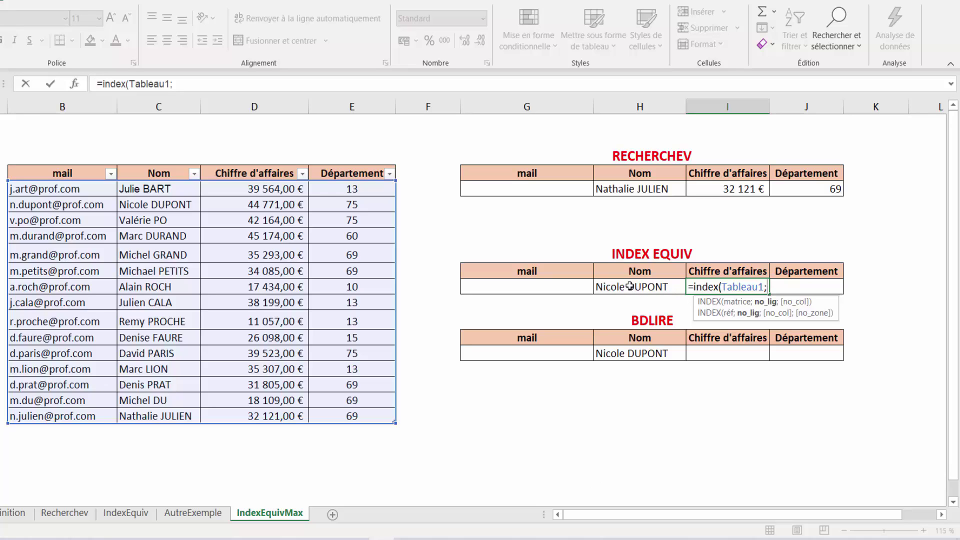
{"action": "type", "text": "eq"}
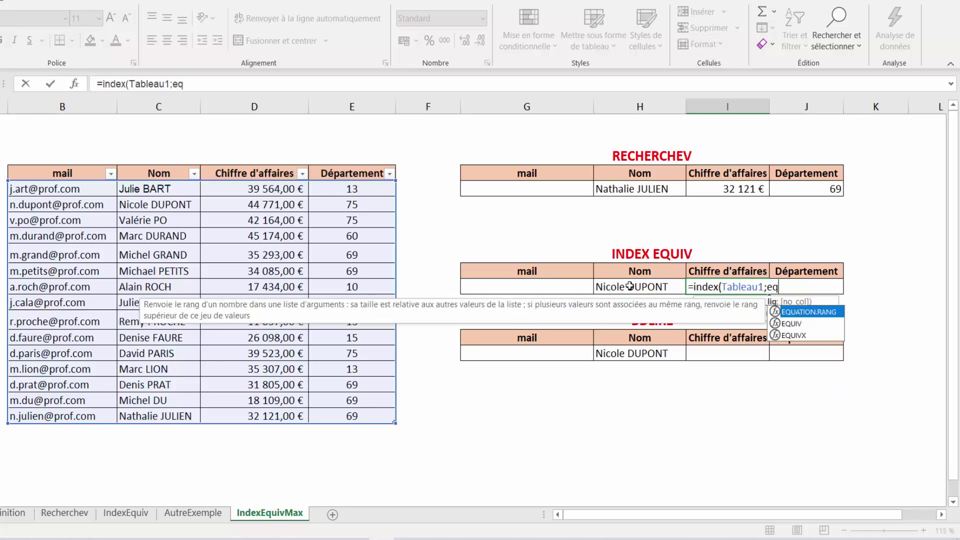
{"action": "type", "text": "uiv("}
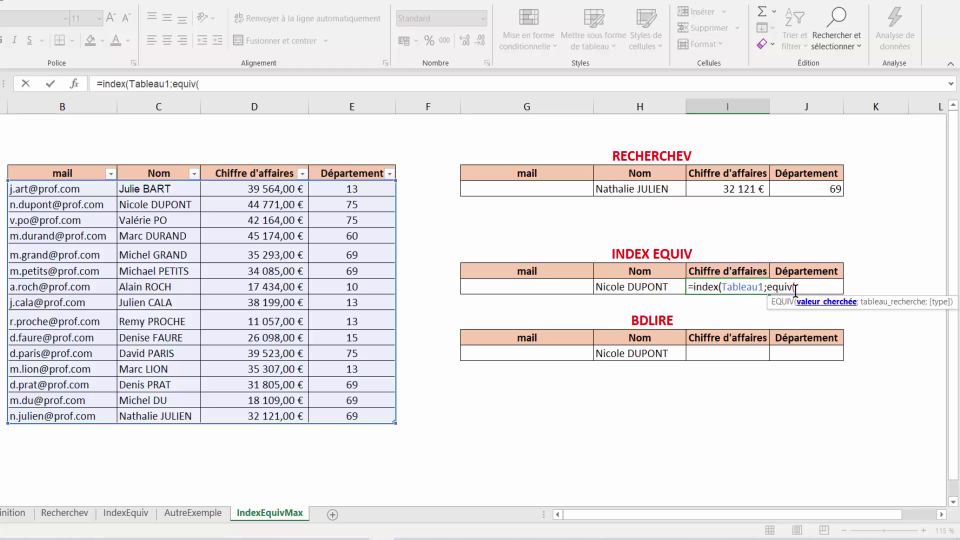
{"action": "left_click", "coordinate": [635, 288]}
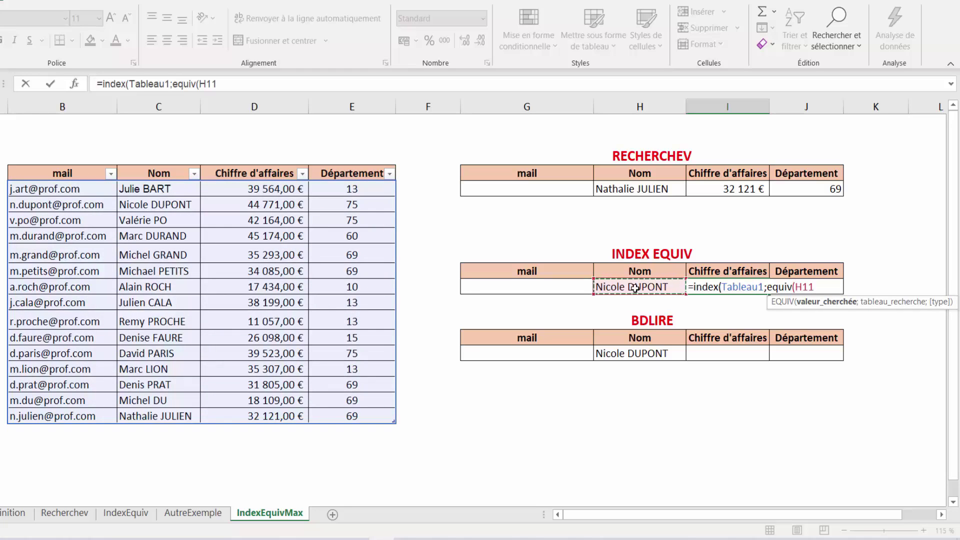
{"action": "type", "text": ";"}
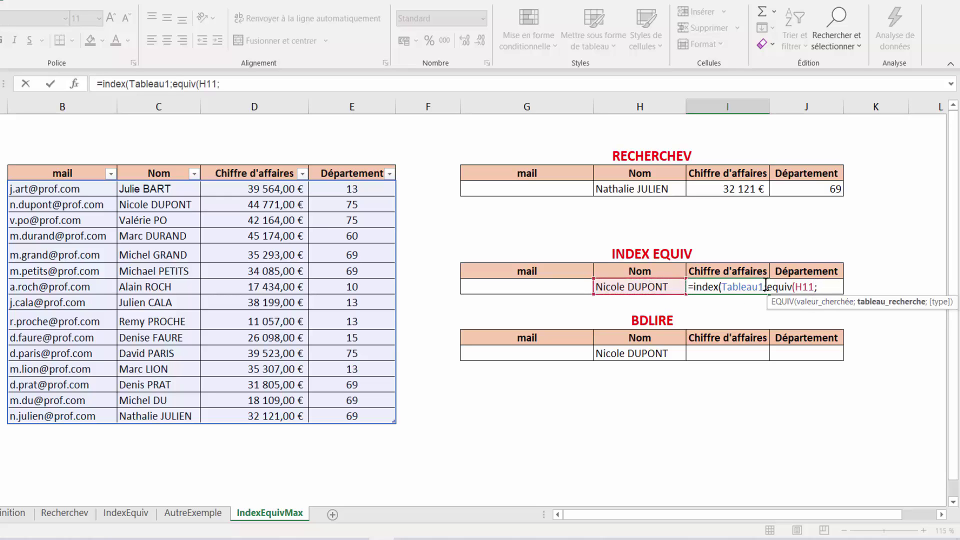
{"action": "left_click_drag", "start_coordinate": [158, 188], "coordinate": [158, 412]}
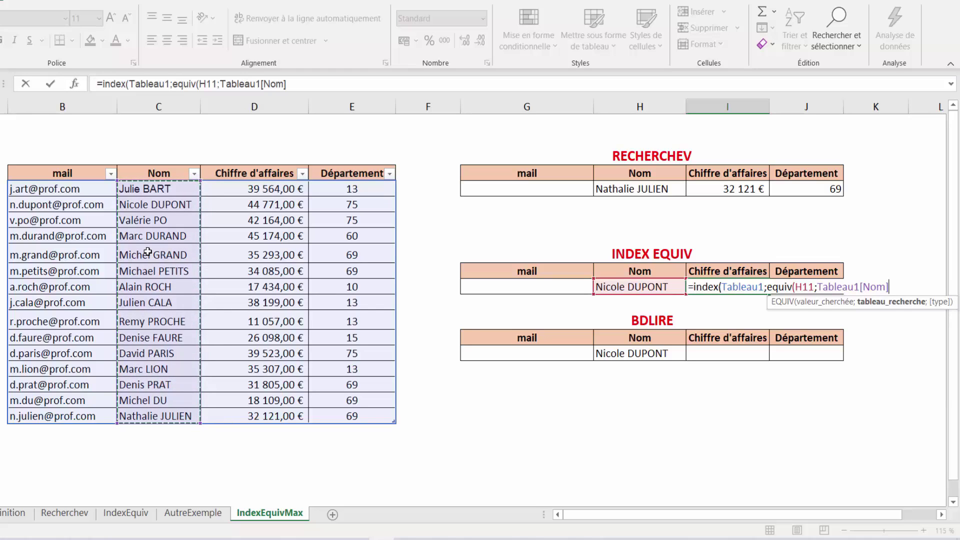
{"action": "type", "text": ";"}
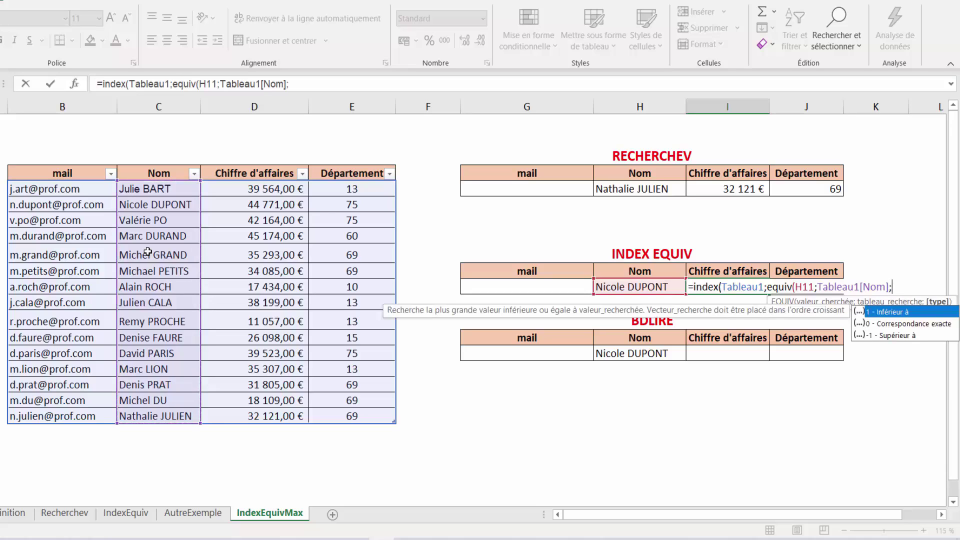
{"action": "type", "text": "0"}
{"action": "type", "text": ")"}
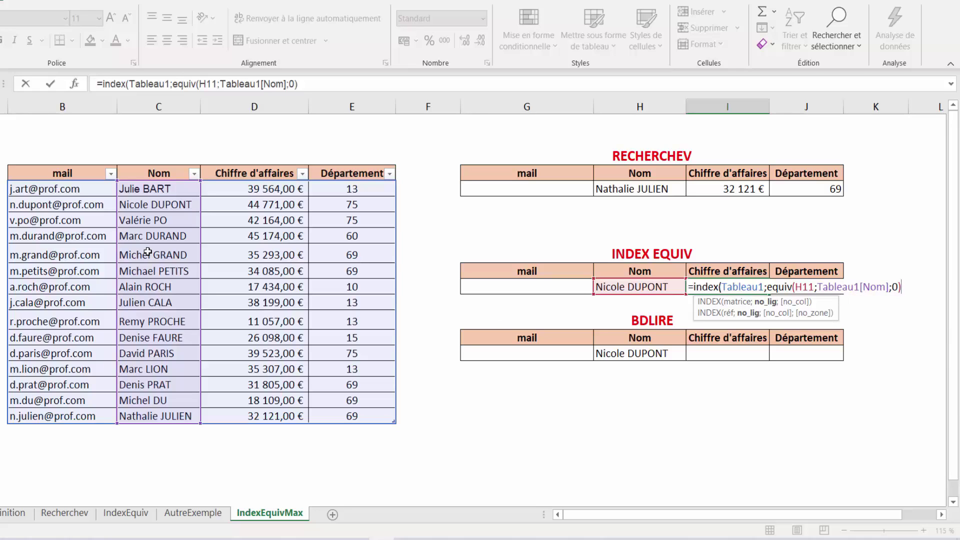
{"action": "type", "text": ";"}
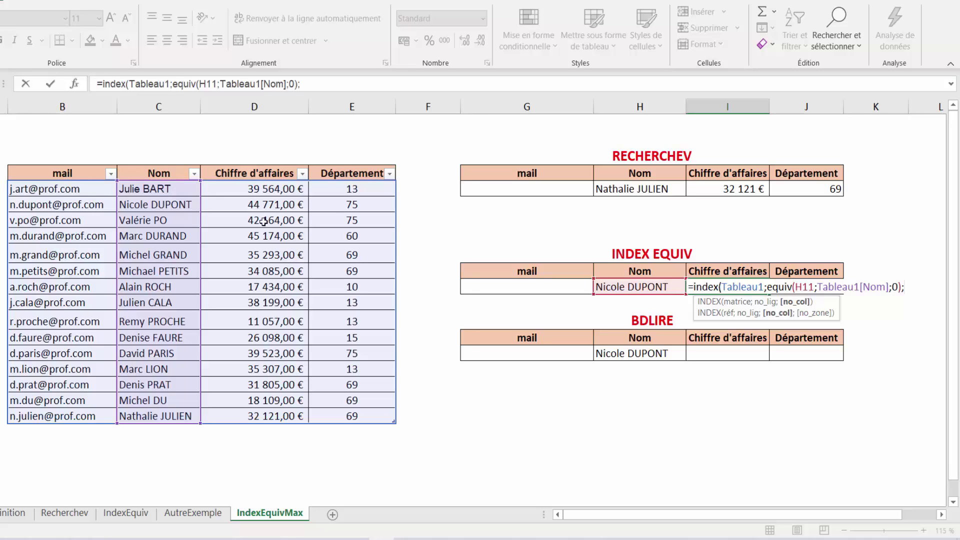
{"action": "type", "text": "3"}
{"action": "type", "text": ")"}
{"action": "key", "text": "Return"}
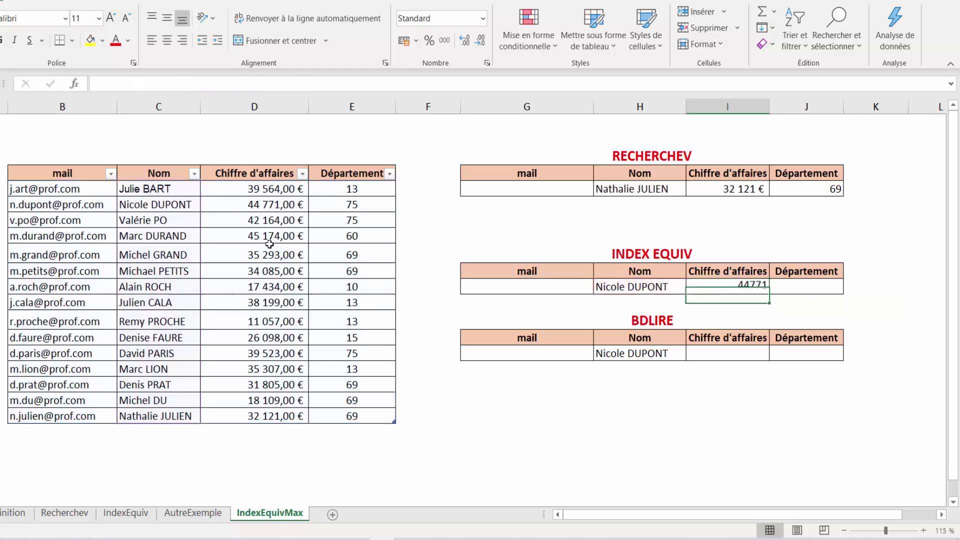
{"action": "key", "text": "Up"}
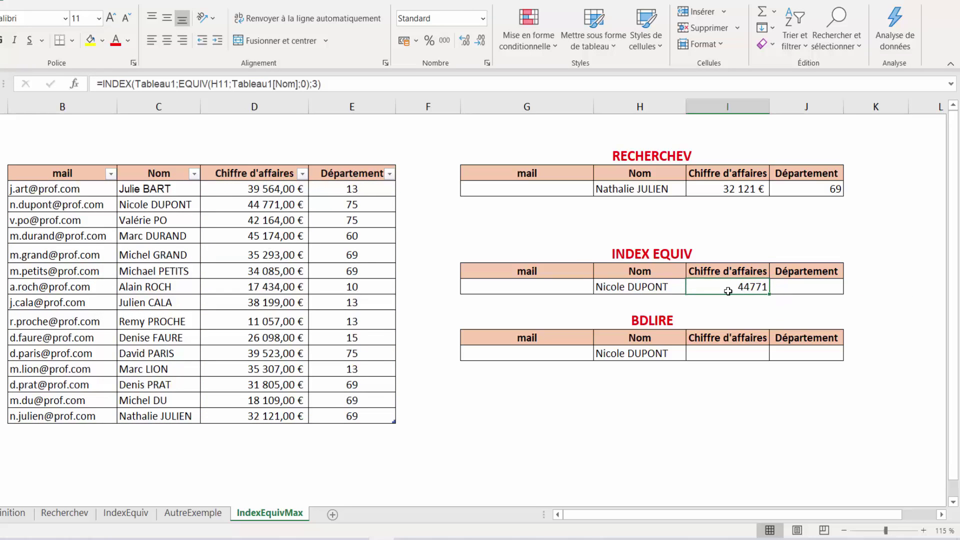
Step: Check the name dropdowns in H11 and the BDLIRE Nom cell, leaving the selected name unchanged
{"action": "left_click", "coordinate": [647, 286]}
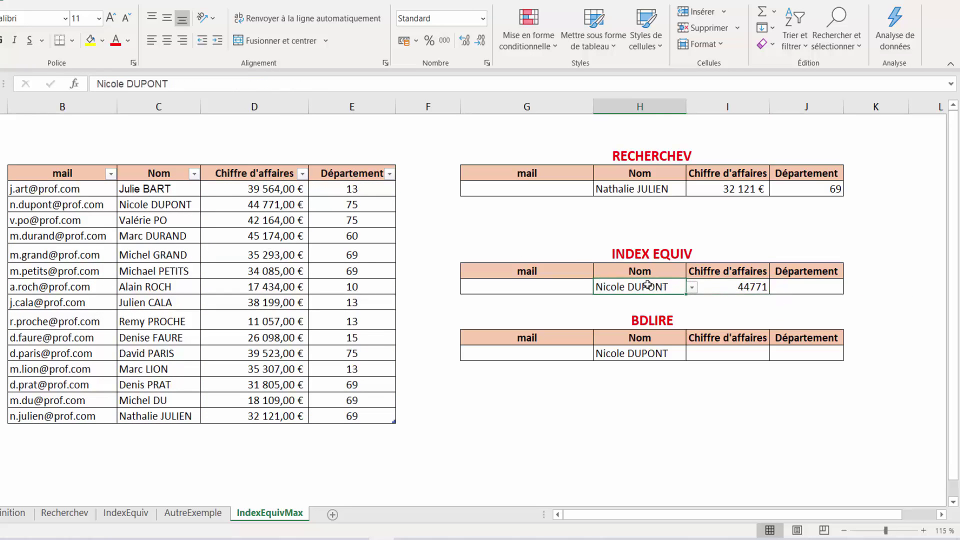
{"action": "left_click", "coordinate": [691, 288]}
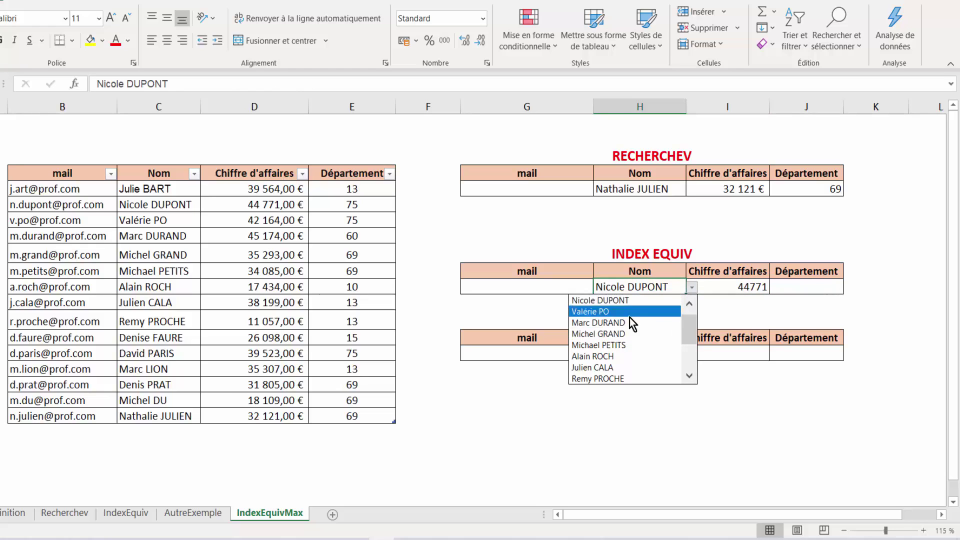
{"action": "key", "text": "Escape"}
{"action": "left_click", "coordinate": [655, 352]}
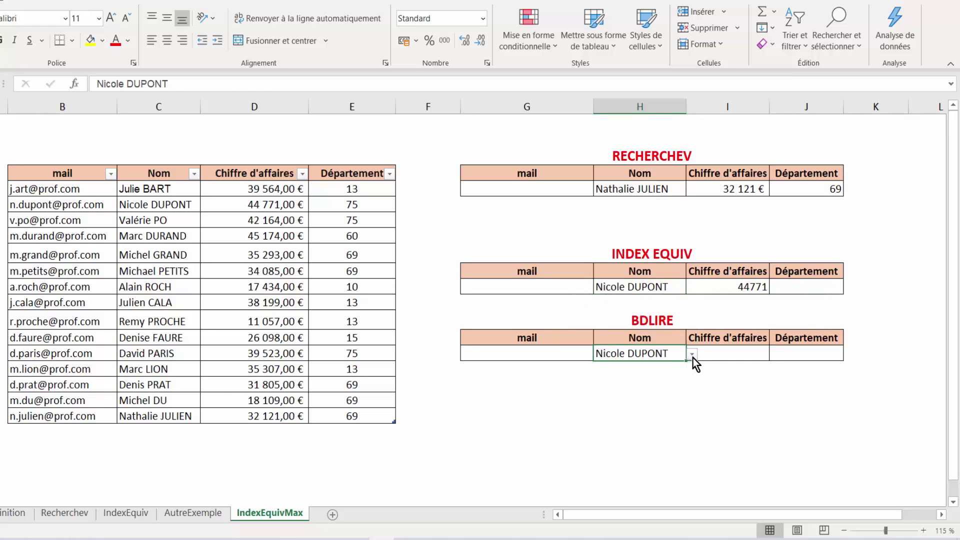
{"action": "left_click", "coordinate": [692, 355]}
{"action": "key", "text": "Escape"}
Step: Enter =INDEX(Tableau1;EQUIV(H11;Tableau1[Nom];0);4) in J11, returning department 75
{"action": "left_click", "coordinate": [814, 285]}
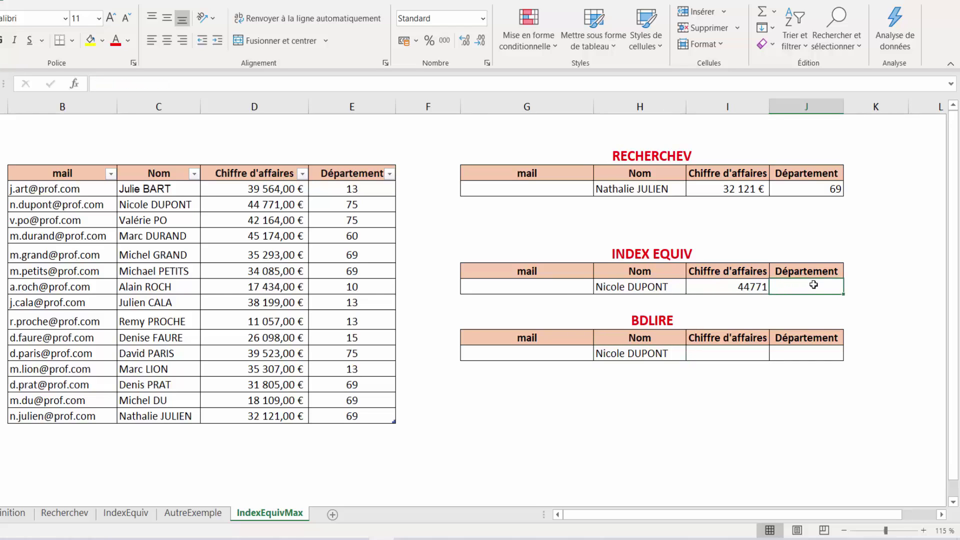
{"action": "type", "text": "="}
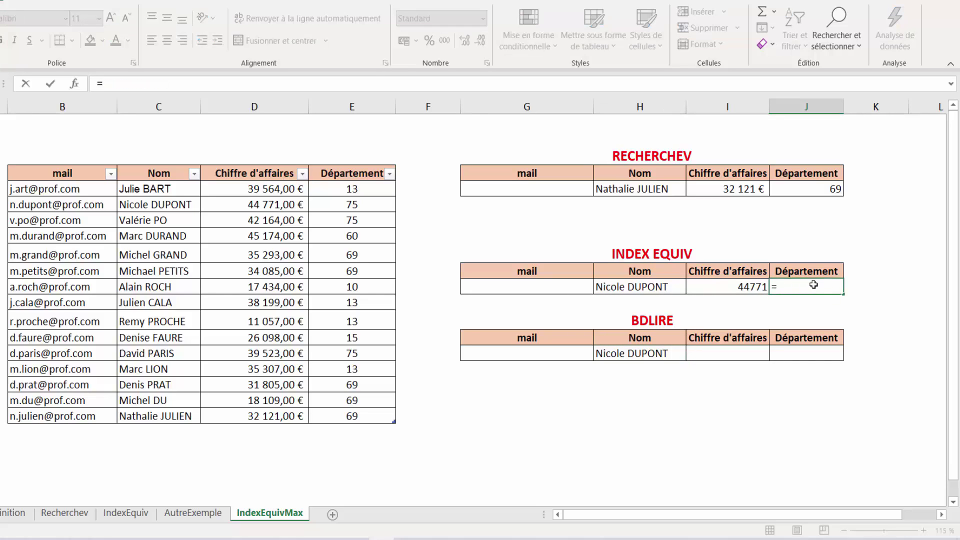
{"action": "type", "text": "index"}
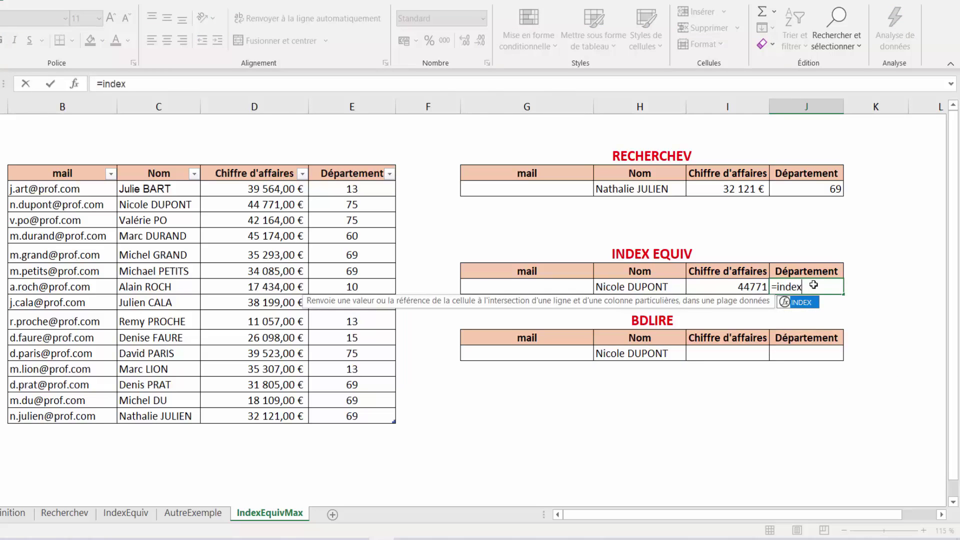
{"action": "type", "text": "("}
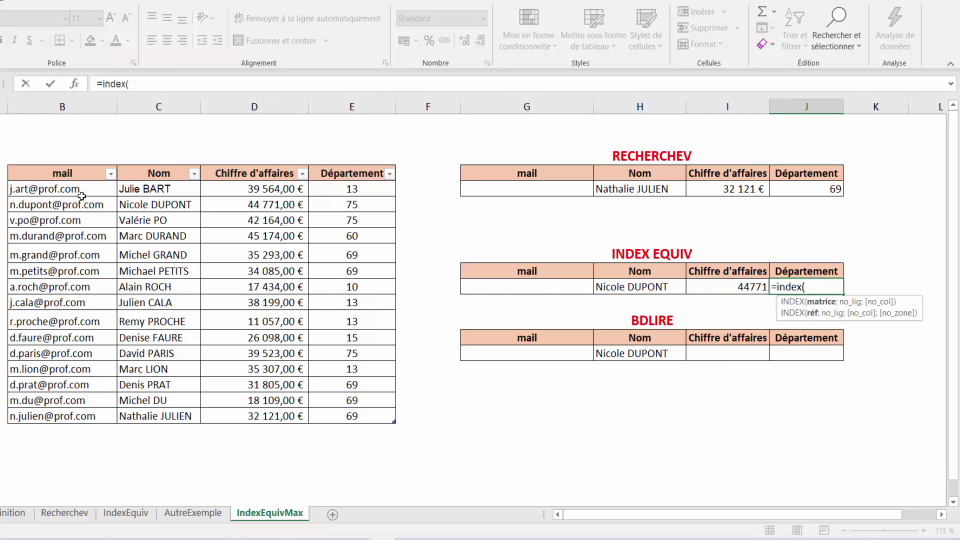
{"action": "mouse_move", "coordinate": [46, 189]}
{"action": "left_mouse_down"}
{"action": "mouse_move", "coordinate": [294, 200]}
{"action": "mouse_move", "coordinate": [340, 371]}
{"action": "left_mouse_up"}
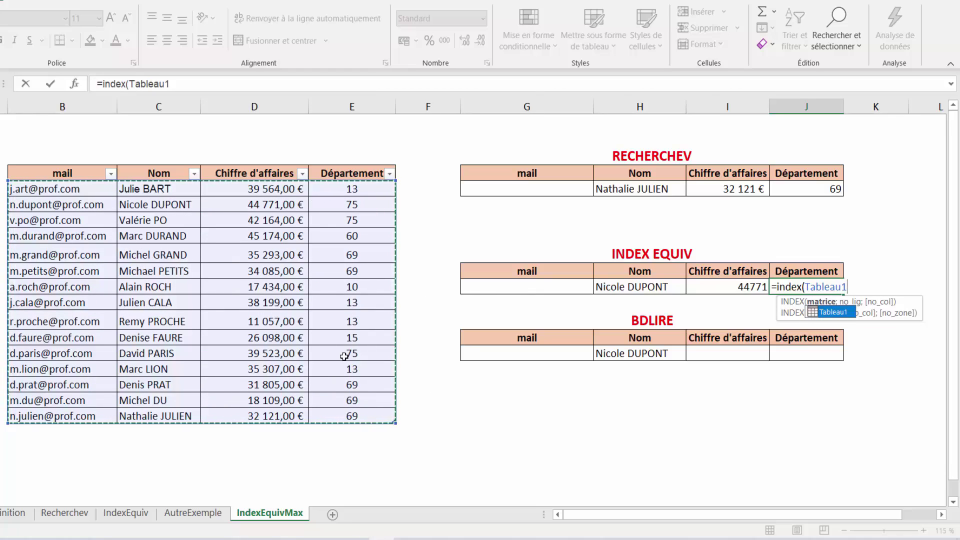
{"action": "type", "text": ";"}
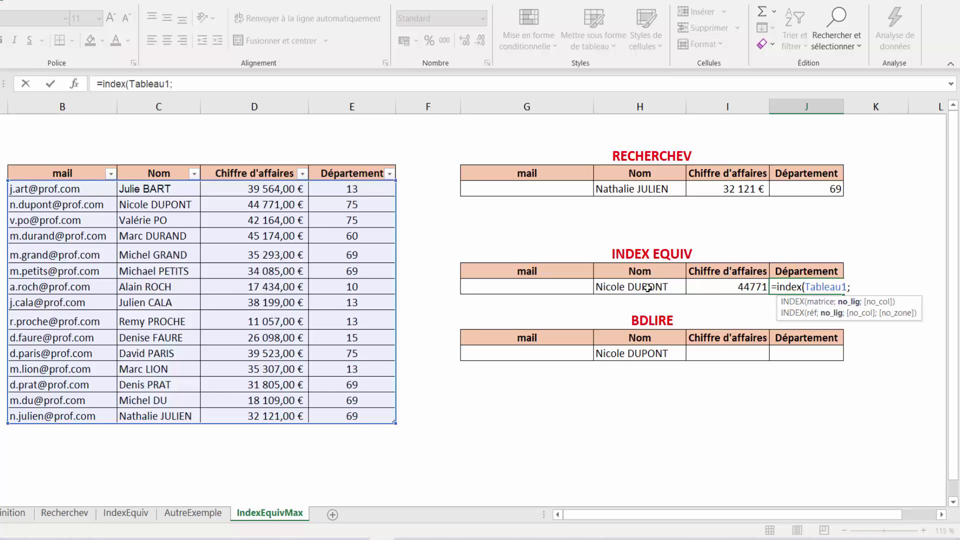
{"action": "type", "text": "e"}
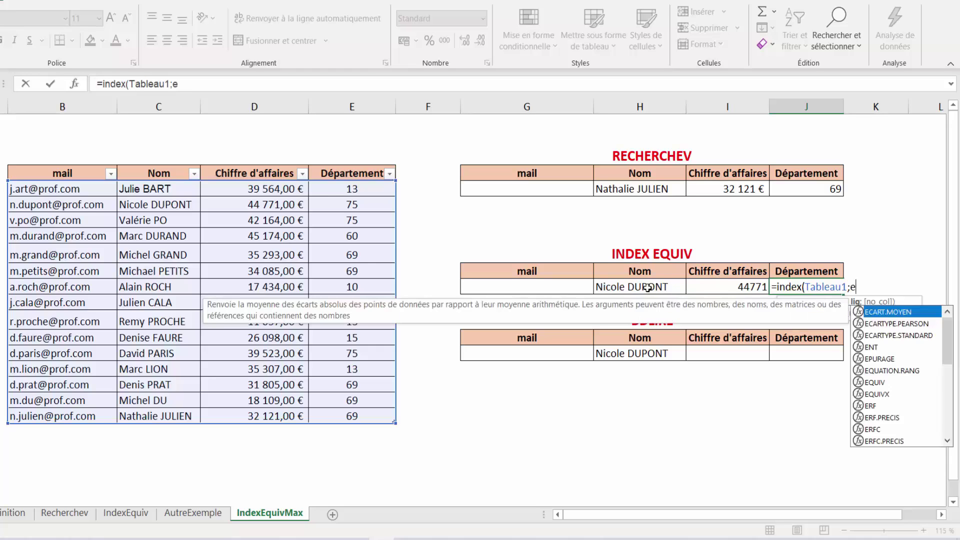
{"action": "type", "text": "quiv"}
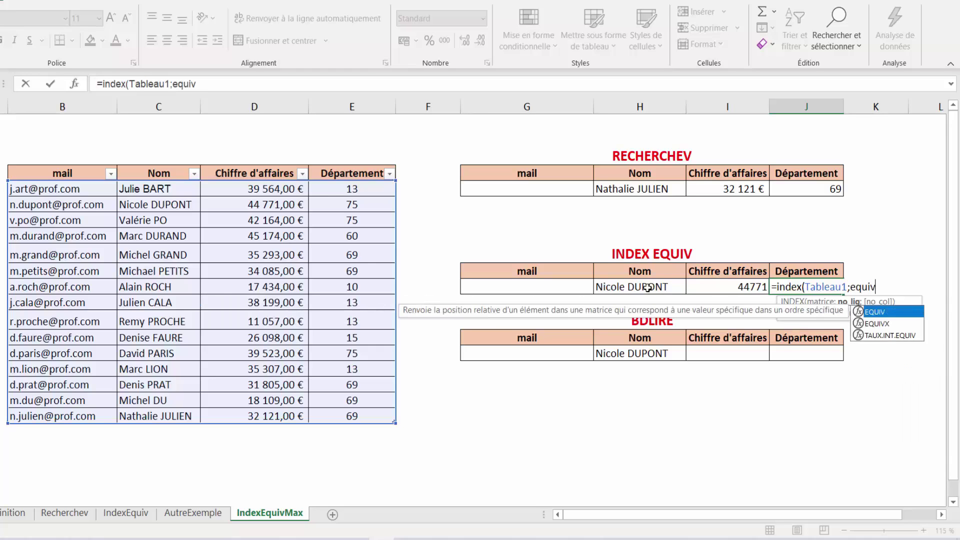
{"action": "type", "text": "("}
{"action": "left_click", "coordinate": [640, 284]}
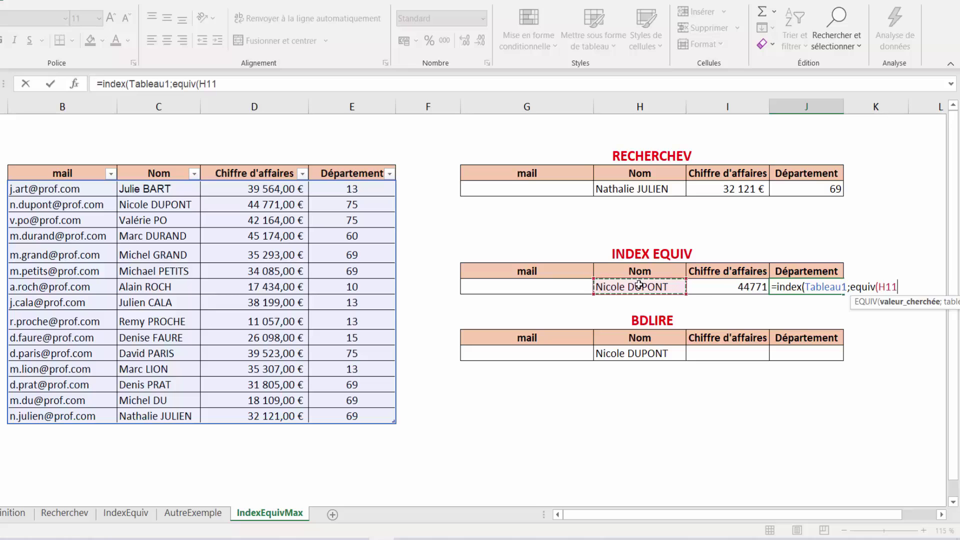
{"action": "type", "text": ";"}
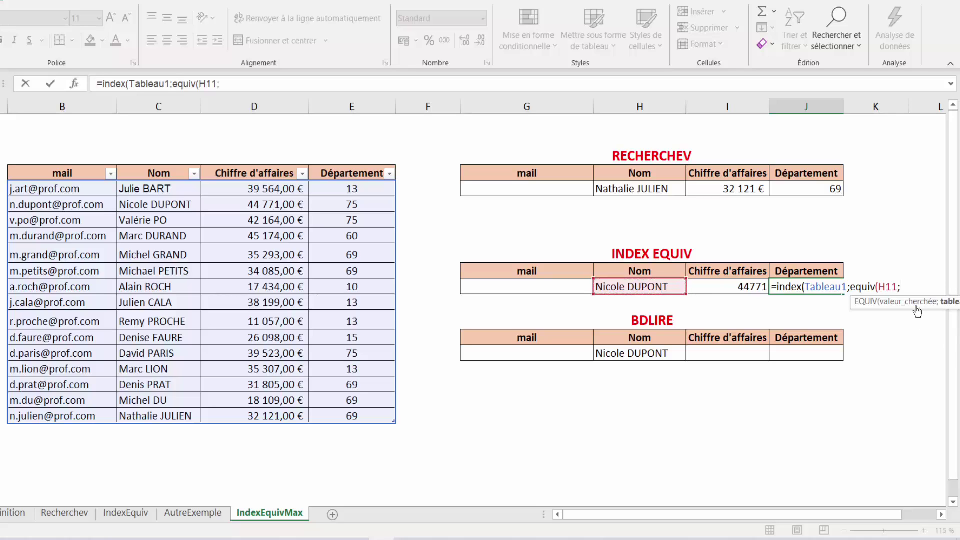
{"action": "left_click_drag", "start_coordinate": [919, 308], "coordinate": [786, 319]}
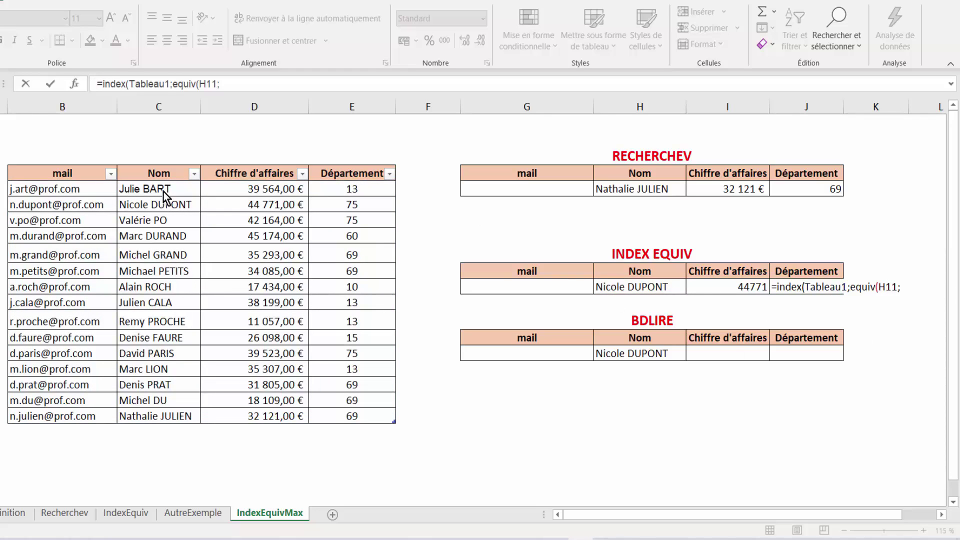
{"action": "left_click_drag", "start_coordinate": [163, 190], "coordinate": [154, 413]}
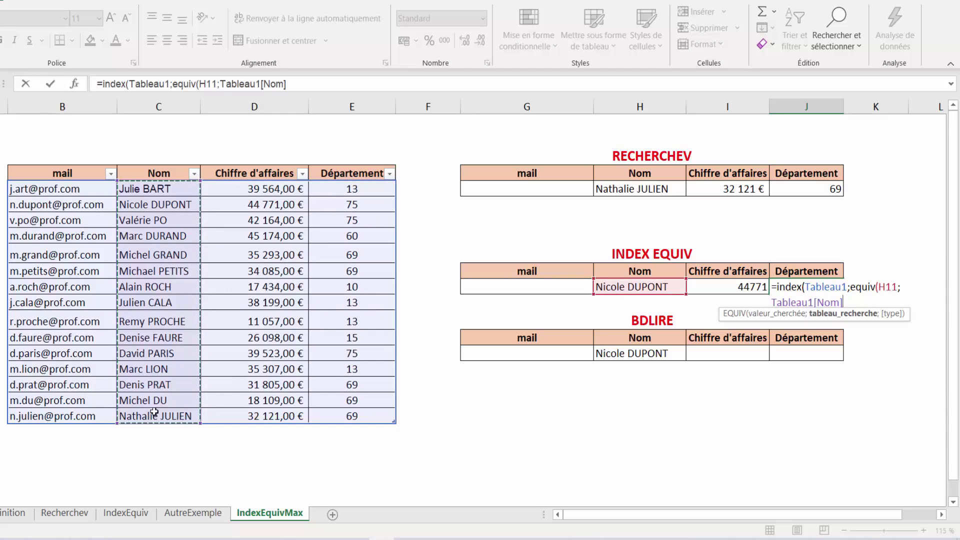
{"action": "type", "text": ";0"}
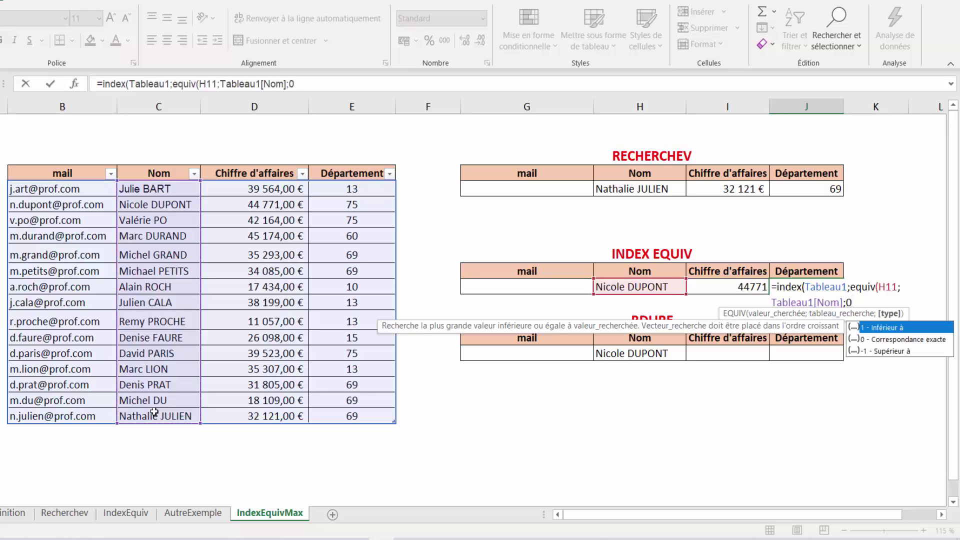
{"action": "type", "text": ")"}
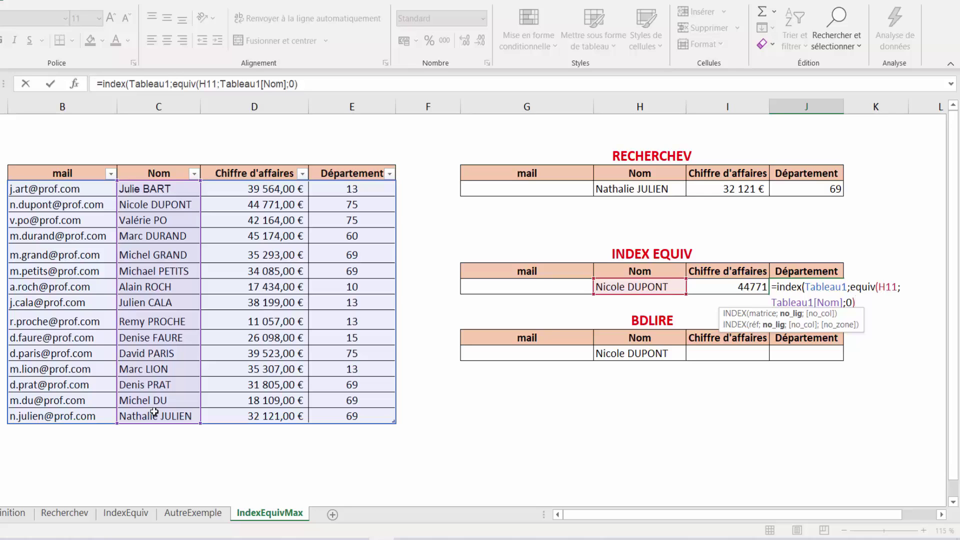
{"action": "type", "text": ";"}
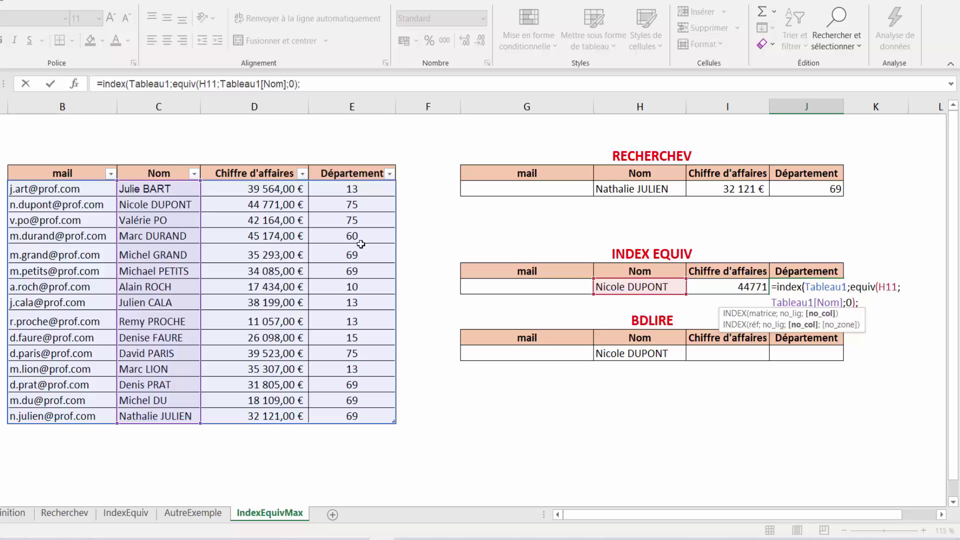
{"action": "type", "text": "4"}
{"action": "type", "text": ")"}
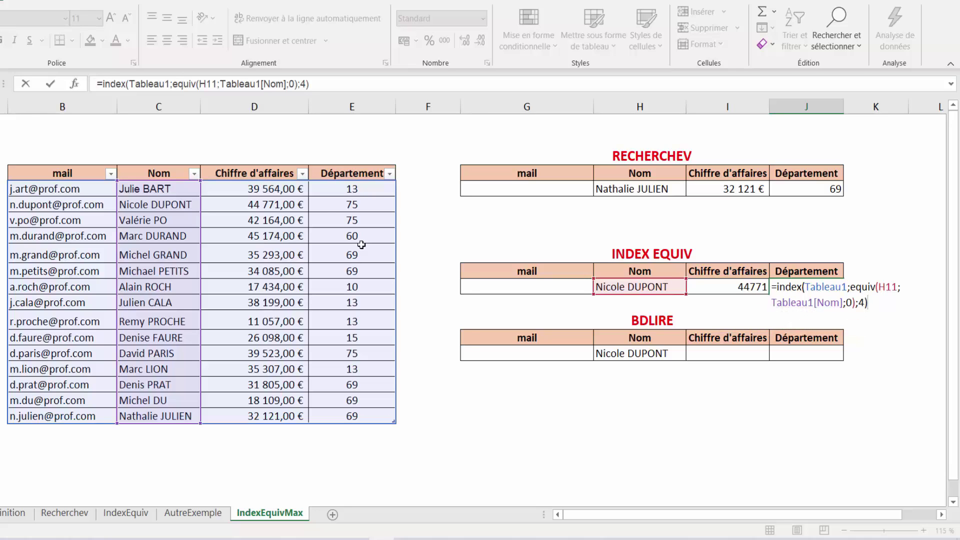
{"action": "key", "text": "Return"}
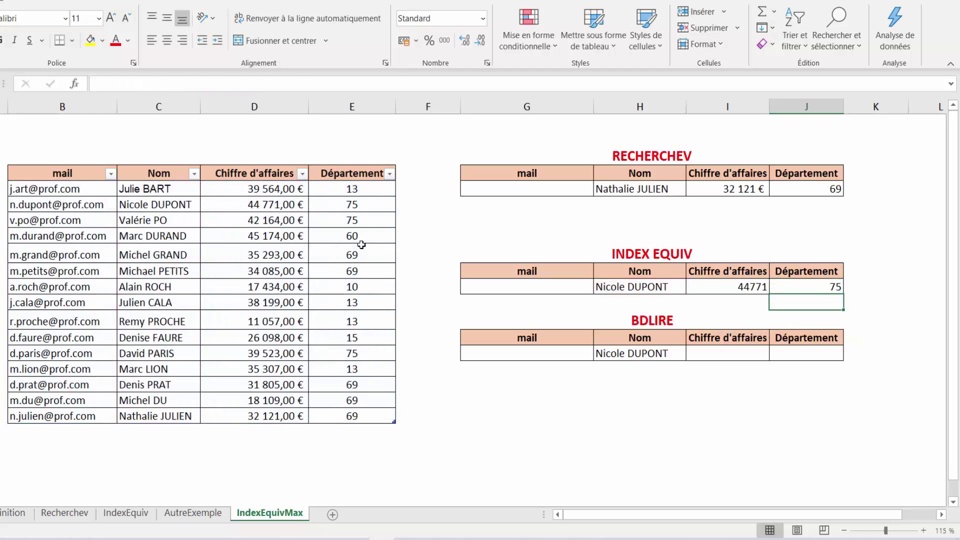
{"action": "key", "text": "Up"}
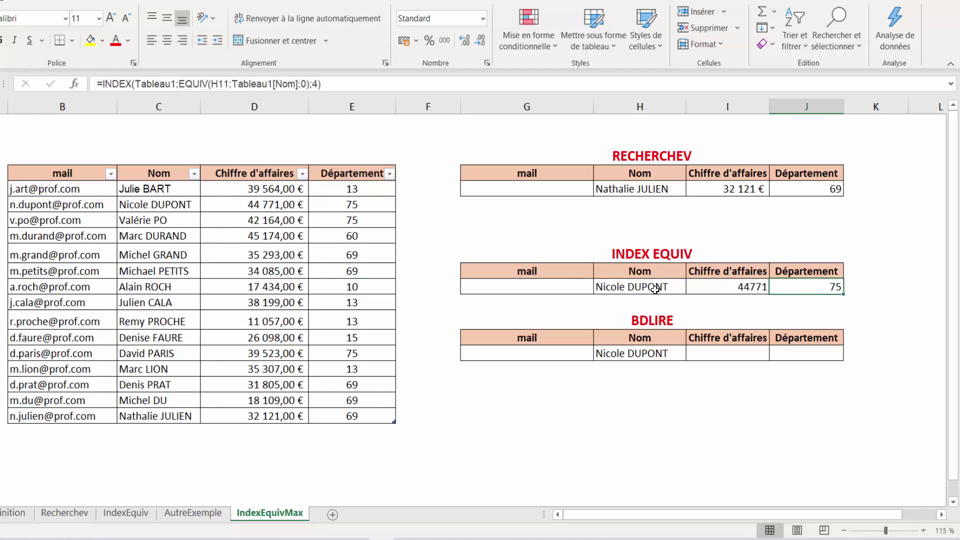
Step: Pick the fourth name in H11's list and verify revenue 45174 and department 60 against the staff table
{"action": "left_click", "coordinate": [138, 205]}
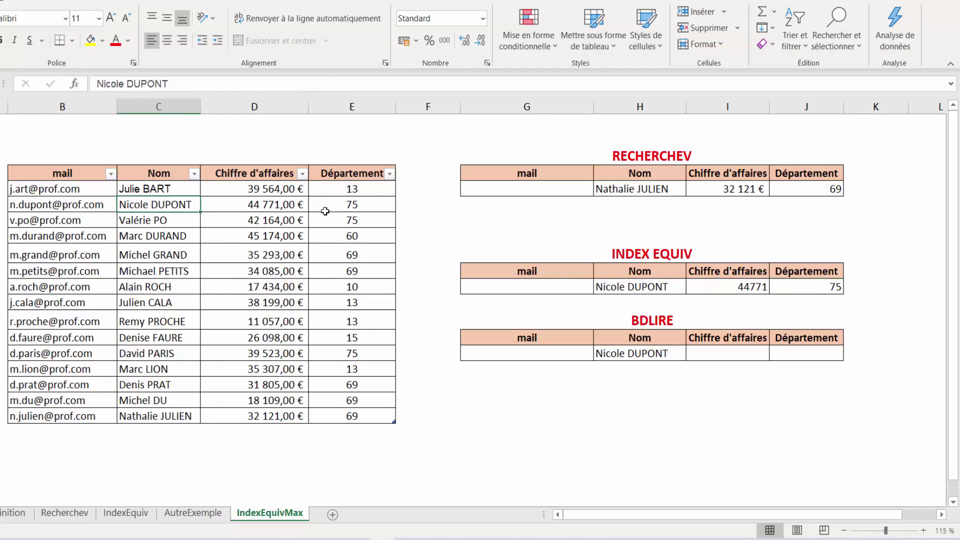
{"action": "left_click", "coordinate": [352, 207]}
{"action": "left_click", "coordinate": [624, 286]}
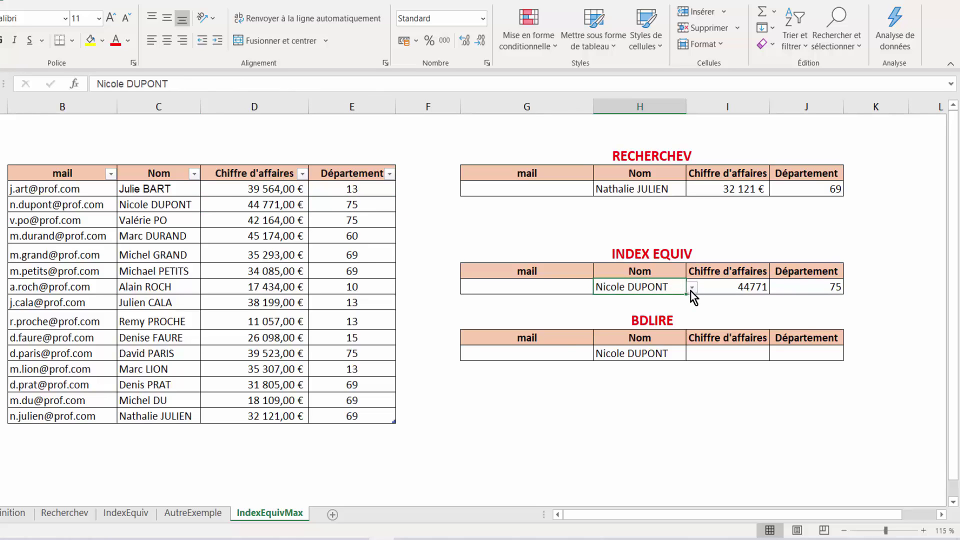
{"action": "left_click", "coordinate": [691, 288]}
{"action": "left_click", "coordinate": [606, 323]}
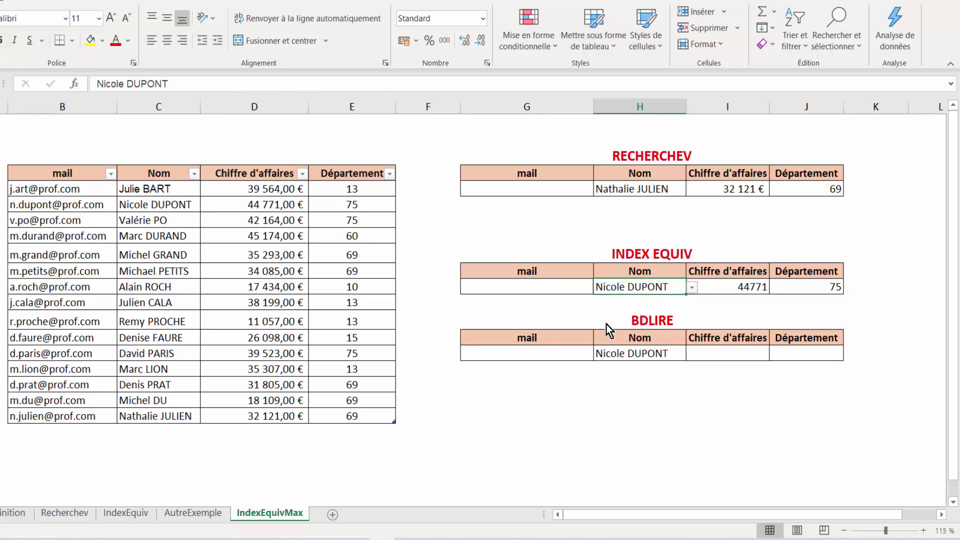
{"action": "left_click", "coordinate": [749, 289]}
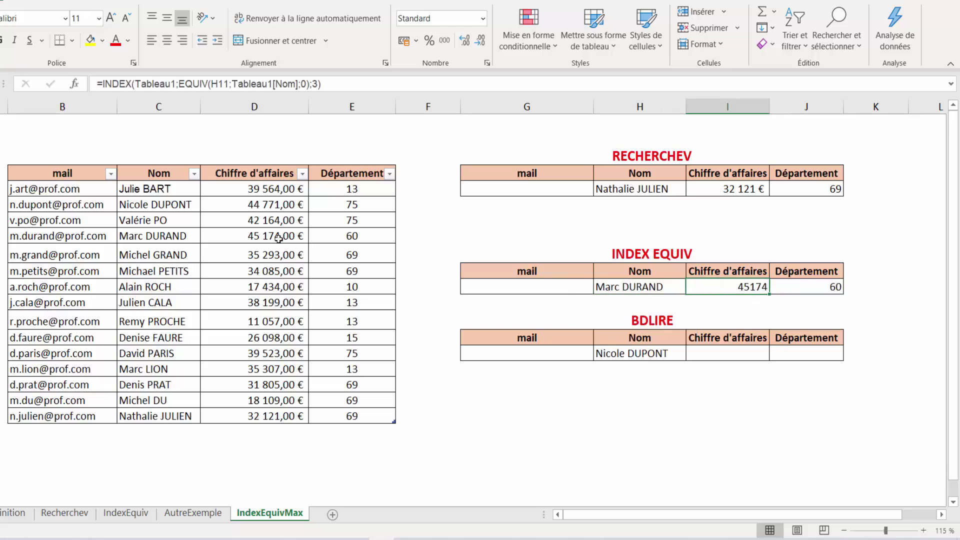
{"action": "left_click", "coordinate": [259, 236]}
{"action": "left_click", "coordinate": [347, 237]}
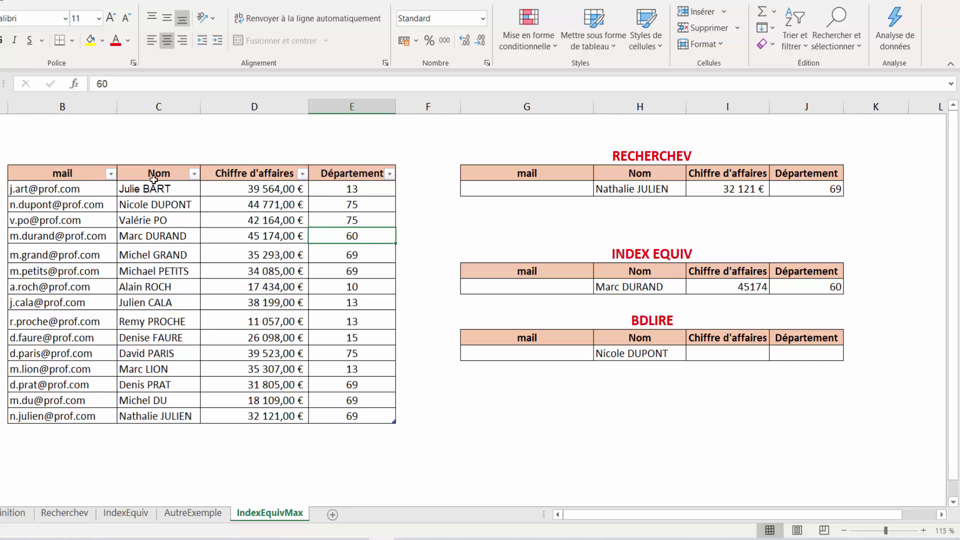
Step: Enter =INDEX(Tableau1;EQUIV(H11;Tableau1[Nom];0);1) in G11 and compare the returned e-mail with the source table
{"action": "left_click", "coordinate": [534, 287]}
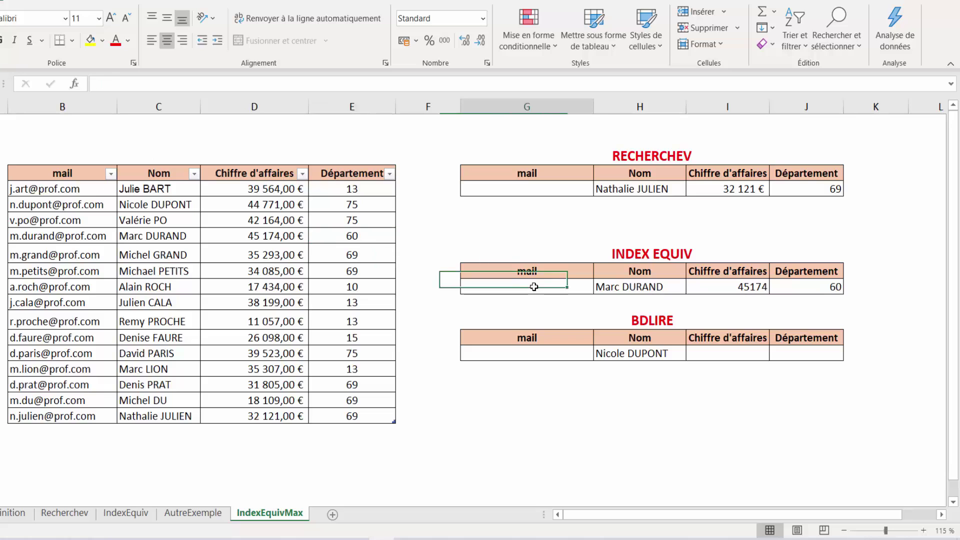
{"action": "type", "text": "="}
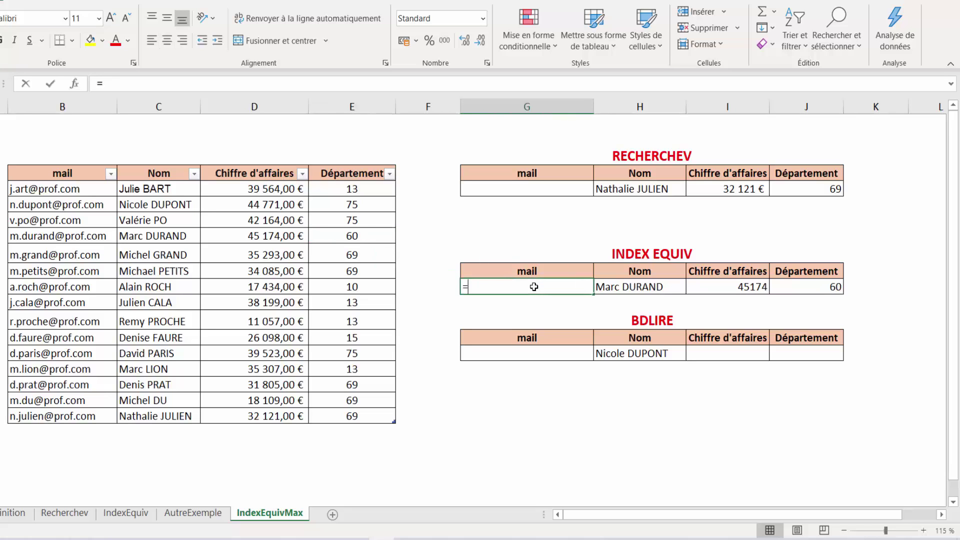
{"action": "type", "text": "index("}
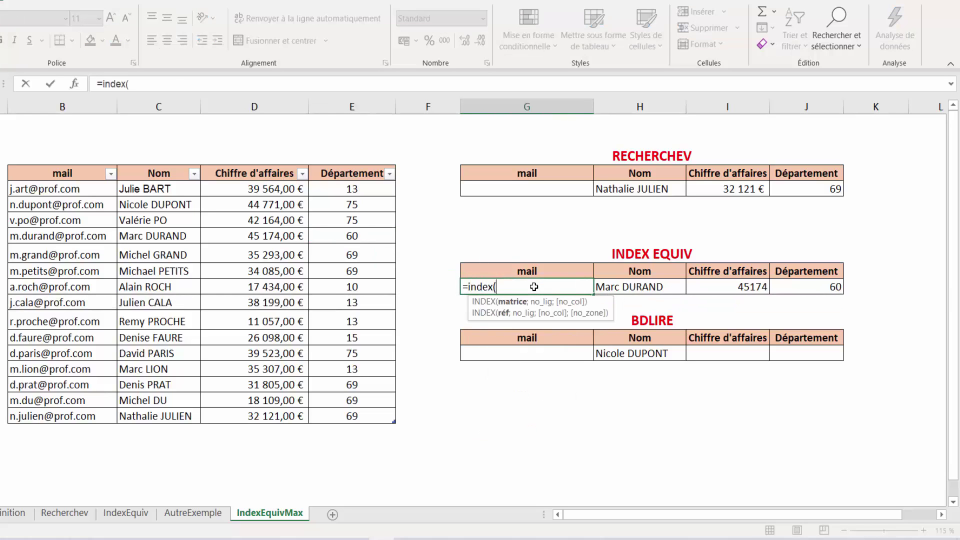
{"action": "left_click", "coordinate": [52, 188]}
{"action": "left_click_drag", "start_coordinate": [272, 192], "coordinate": [338, 412]}
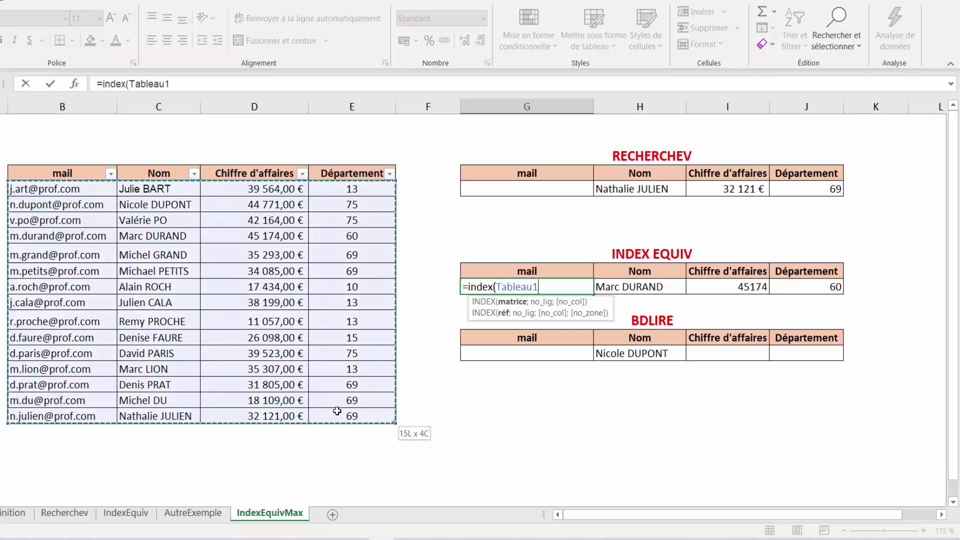
{"action": "type", "text": ";"}
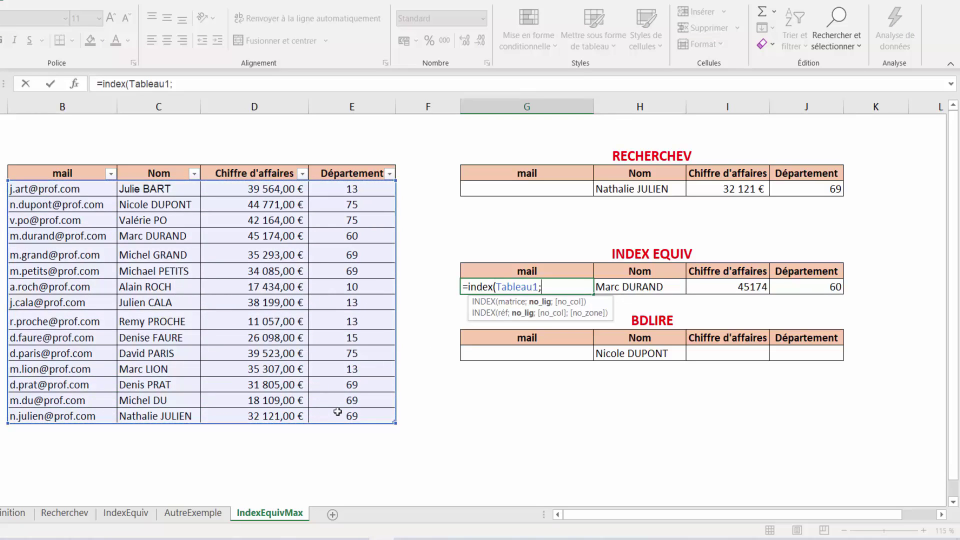
{"action": "type", "text": "e"}
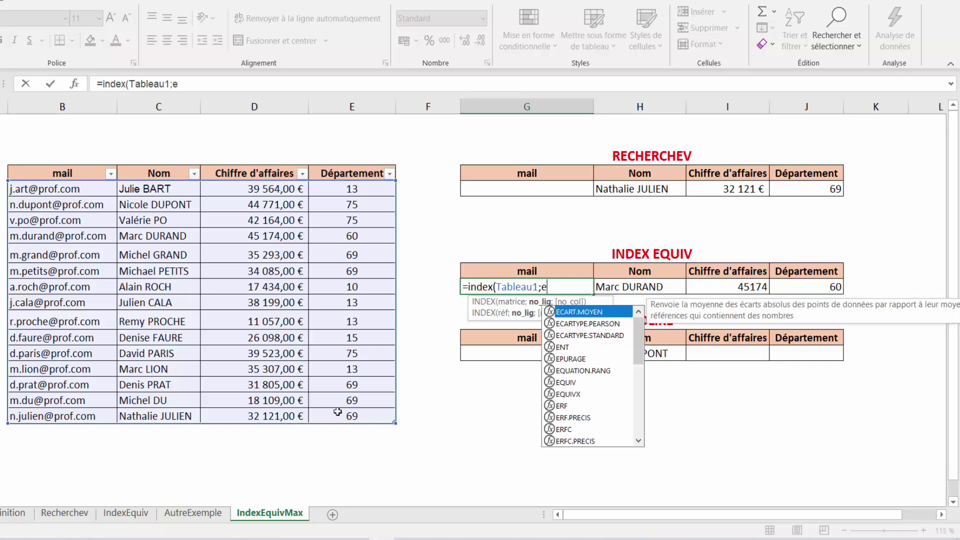
{"action": "type", "text": "quiv("}
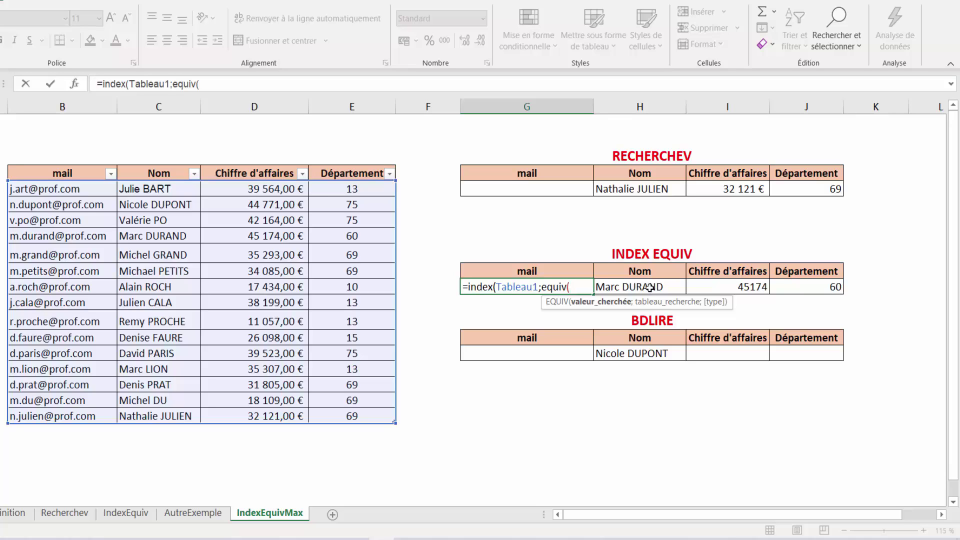
{"action": "left_click", "coordinate": [650, 288]}
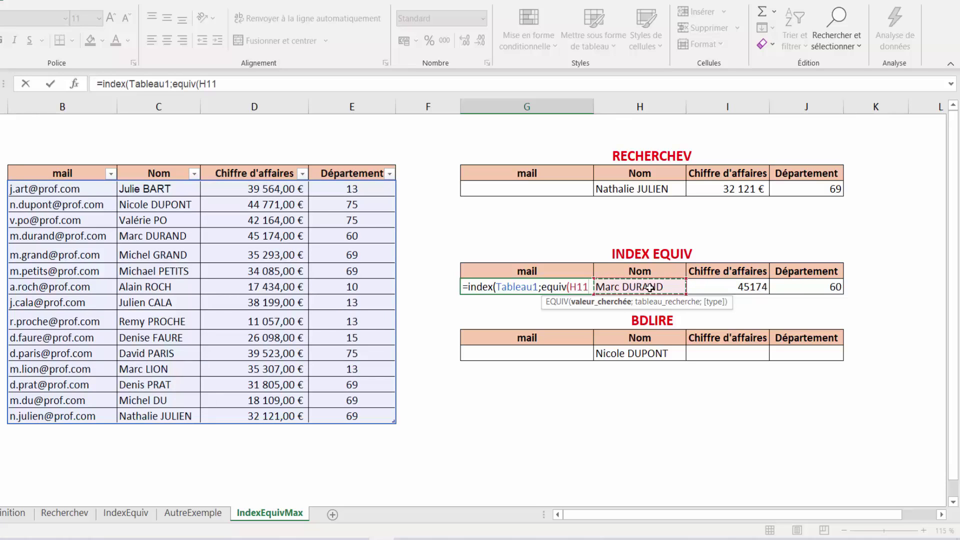
{"action": "type", "text": ";"}
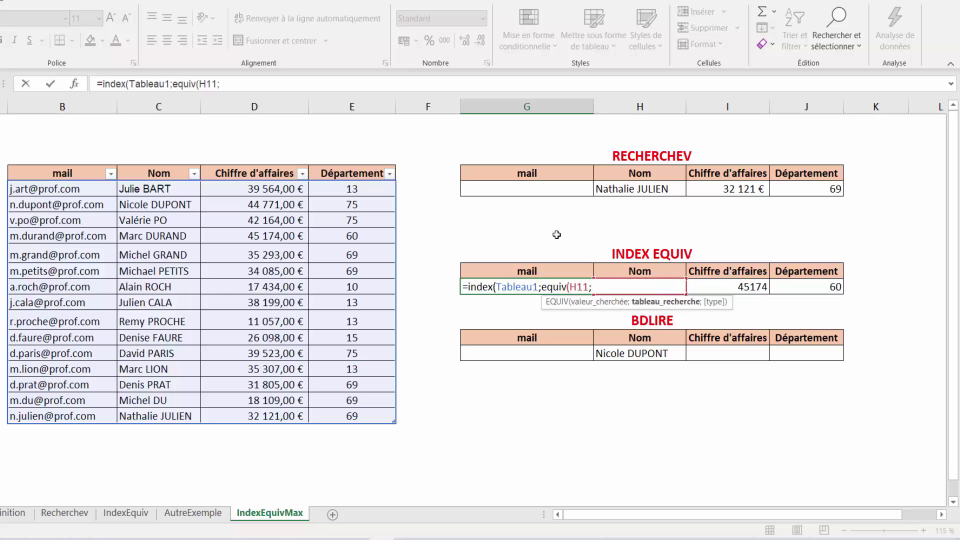
{"action": "left_click_drag", "start_coordinate": [159, 194], "coordinate": [155, 418]}
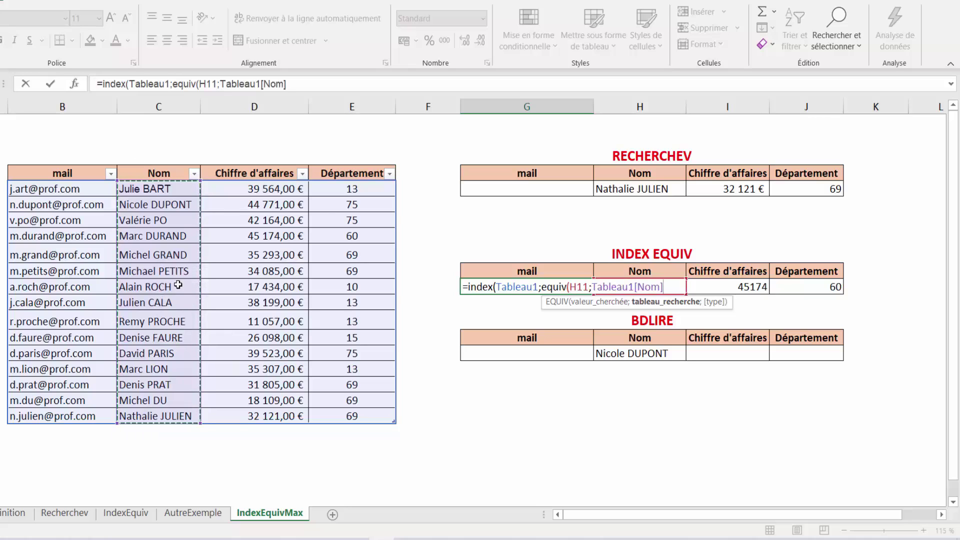
{"action": "type", "text": ";0"}
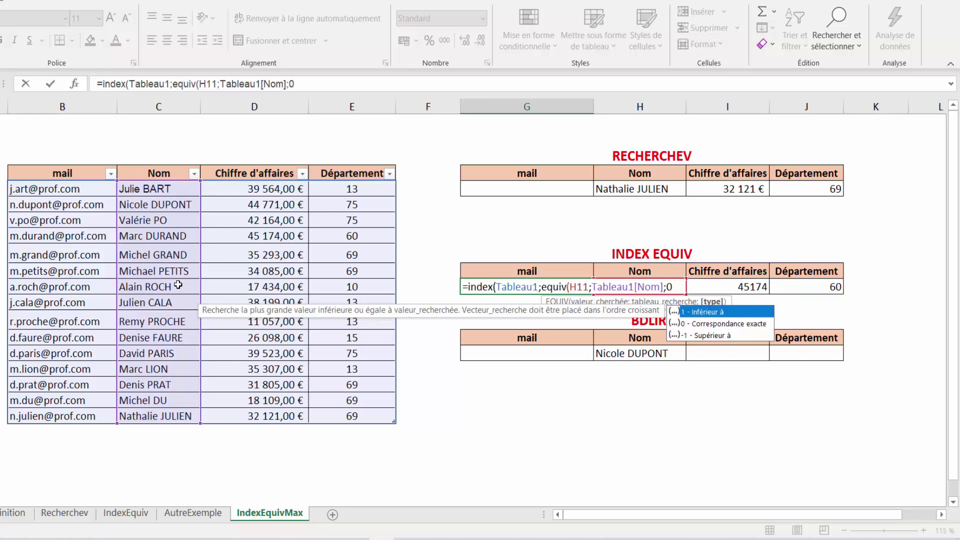
{"action": "type", "text": ")"}
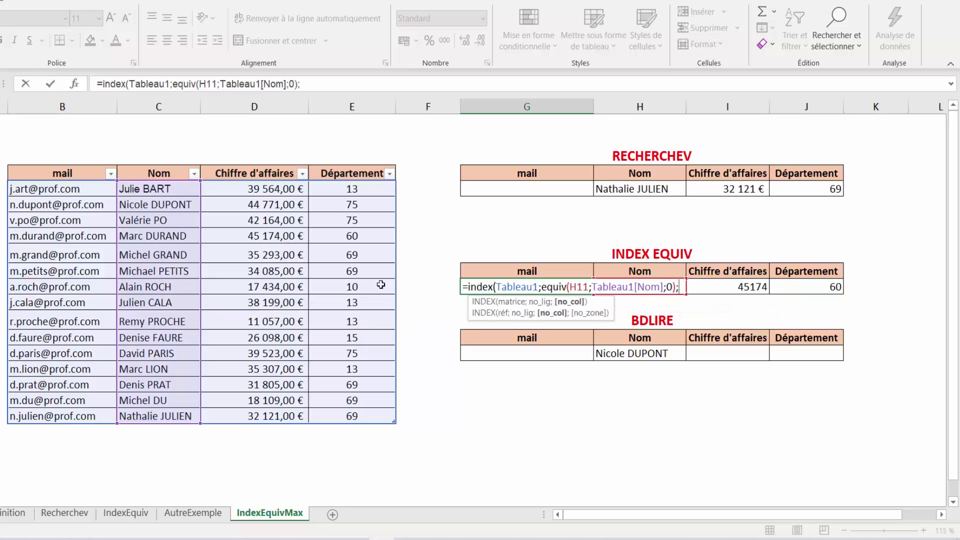
{"action": "type", "text": ";"}
{"action": "type", "text": "1"}
{"action": "type", "text": ")"}
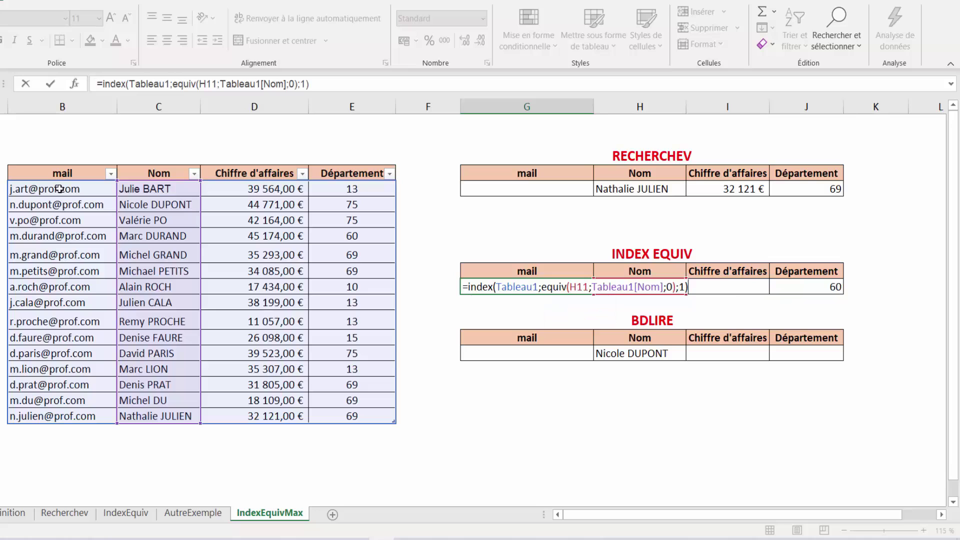
{"action": "key", "text": "Return"}
{"action": "key", "text": "Up"}
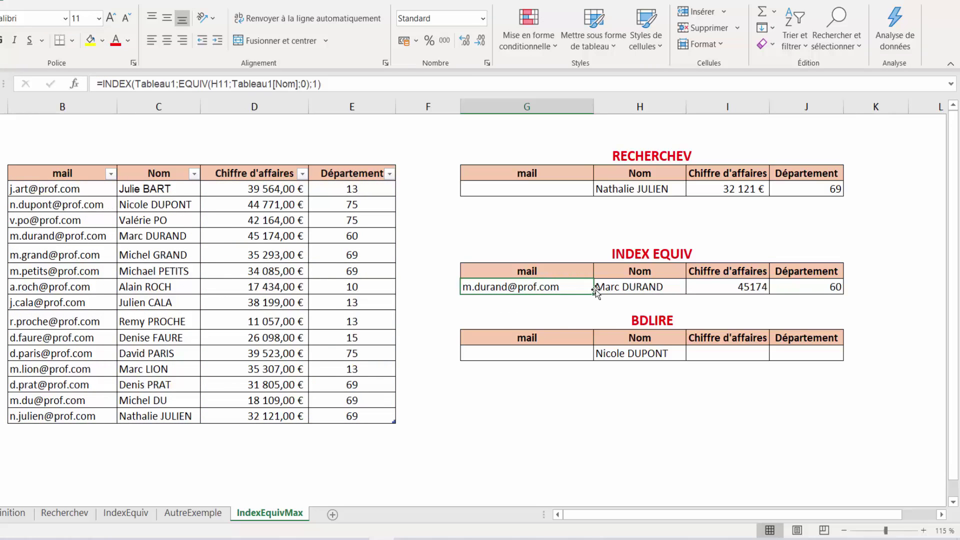
{"action": "left_click", "coordinate": [78, 239]}
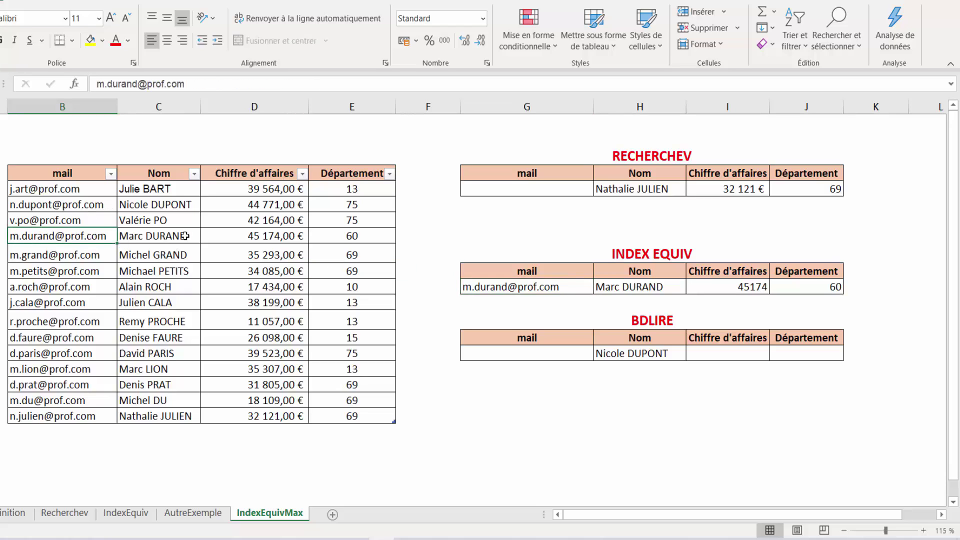
Step: Copy the main table's header row B4:E4 into G14 as the BDLIRE headers
{"action": "left_click", "coordinate": [542, 285]}
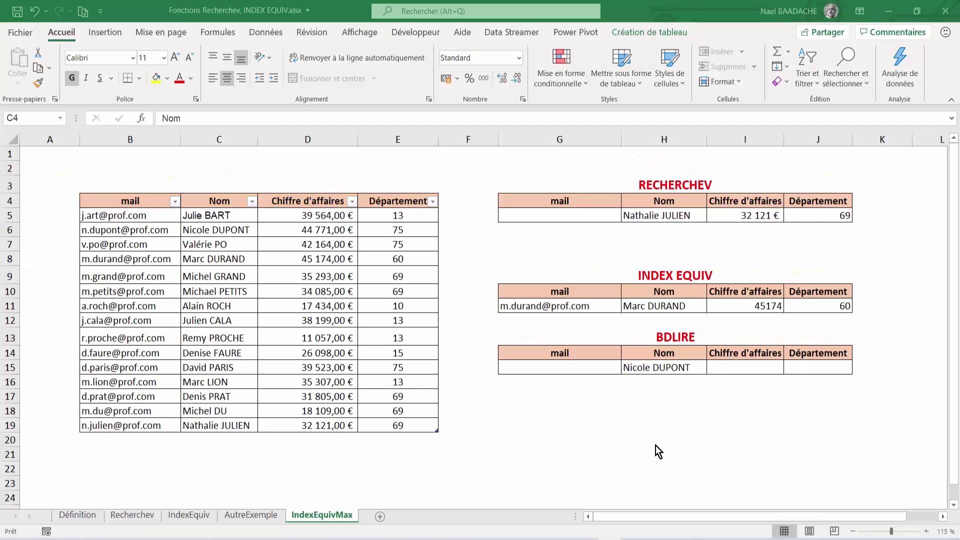
{"action": "left_click", "coordinate": [660, 353]}
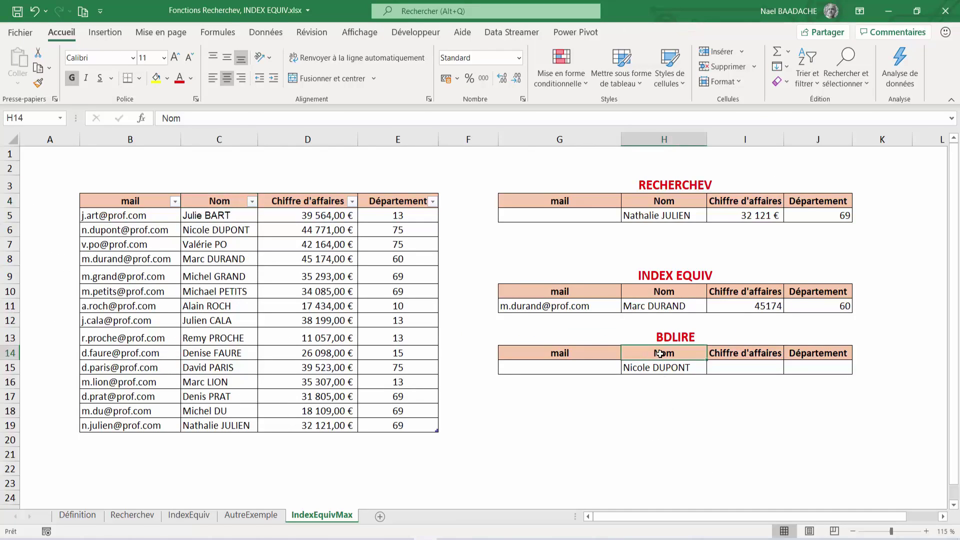
{"action": "left_click", "coordinate": [112, 201]}
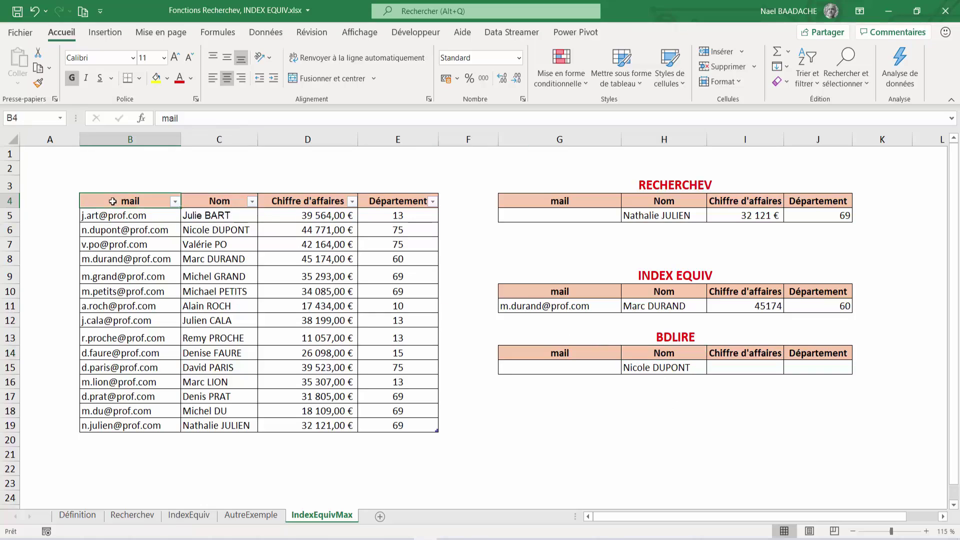
{"action": "left_click_drag", "start_coordinate": [112, 201], "coordinate": [404, 203]}
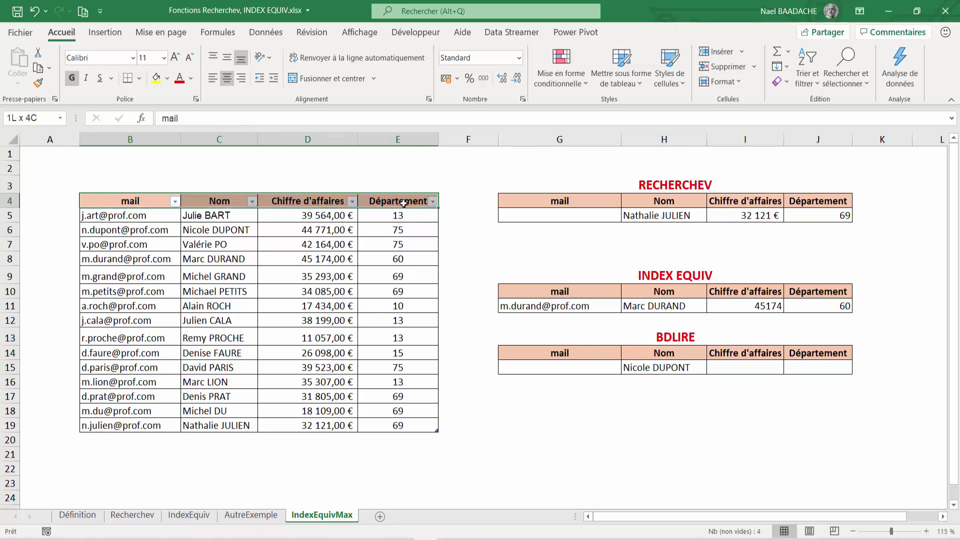
{"action": "key", "text": "ctrl+c"}
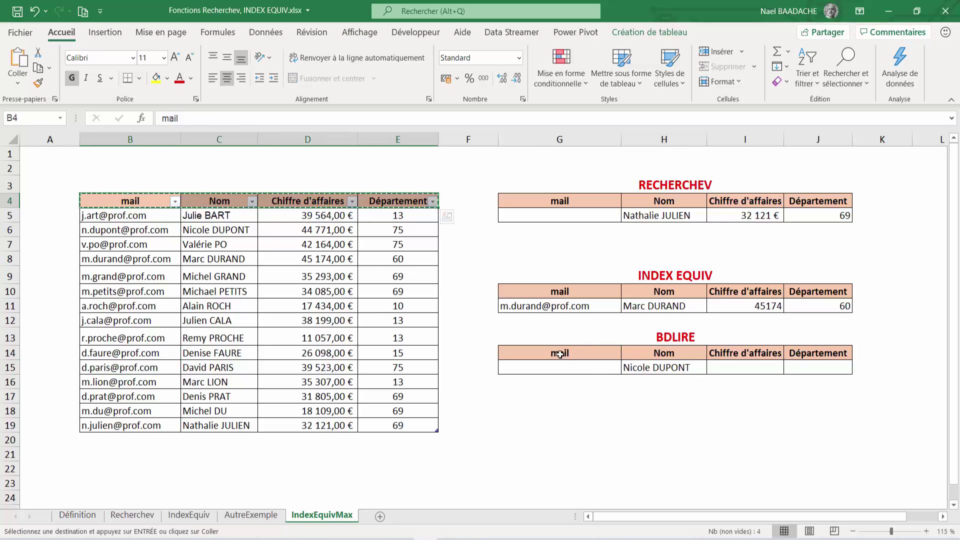
{"action": "left_click", "coordinate": [560, 354]}
{"action": "key", "text": "ctrl+v"}
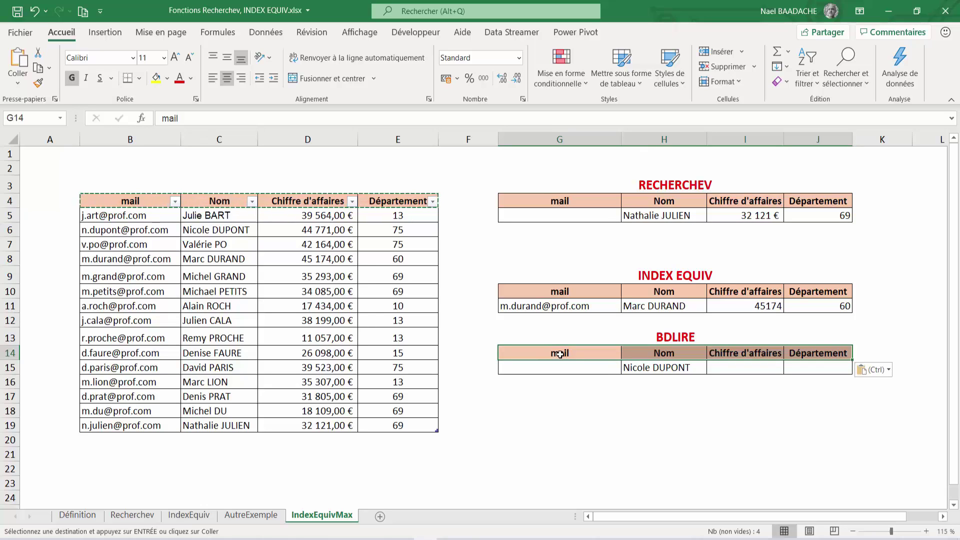
{"action": "key", "text": "Escape"}
Step: Check the pasted Nom header and the H15 name dropdown, keeping the current name
{"action": "left_click", "coordinate": [640, 431]}
{"action": "left_click", "coordinate": [678, 356]}
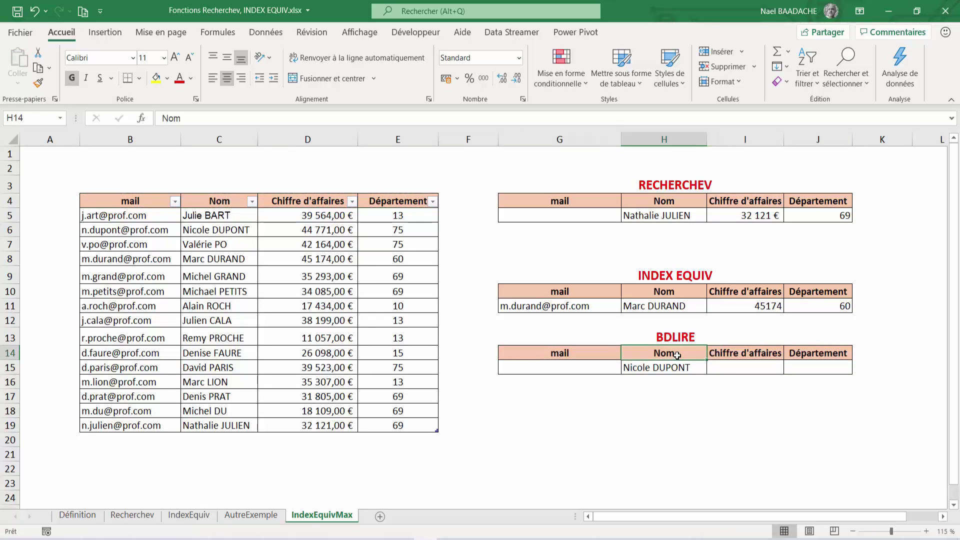
{"action": "left_click", "coordinate": [666, 369]}
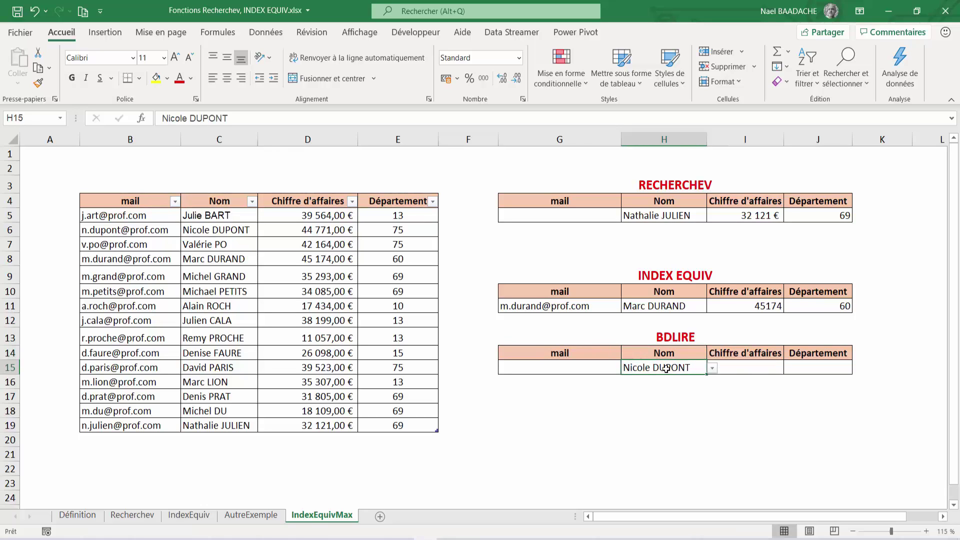
{"action": "left_click", "coordinate": [712, 369]}
{"action": "scroll", "coordinate": [712, 429], "scroll_direction": "up", "scroll_amount": 1}
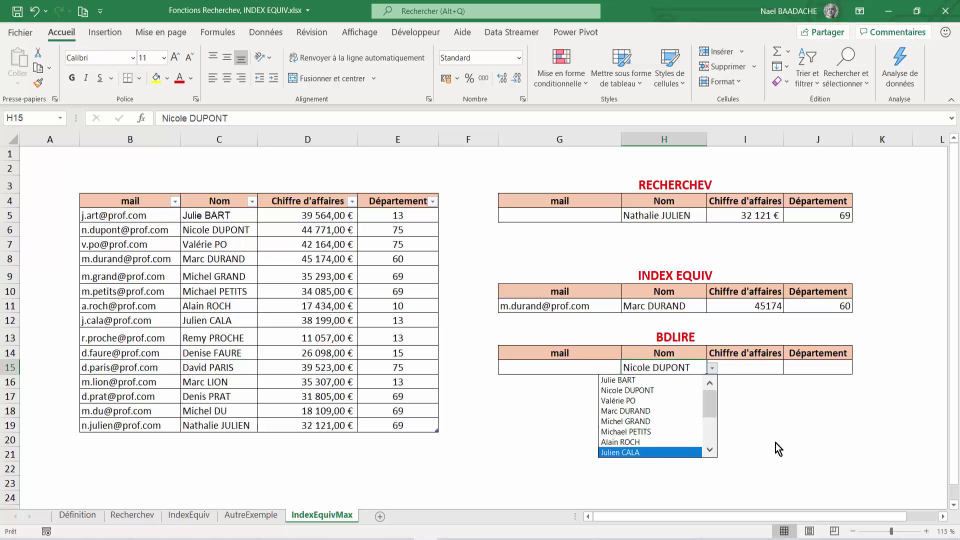
{"action": "key", "text": "Escape"}
{"action": "left_click", "coordinate": [737, 369]}
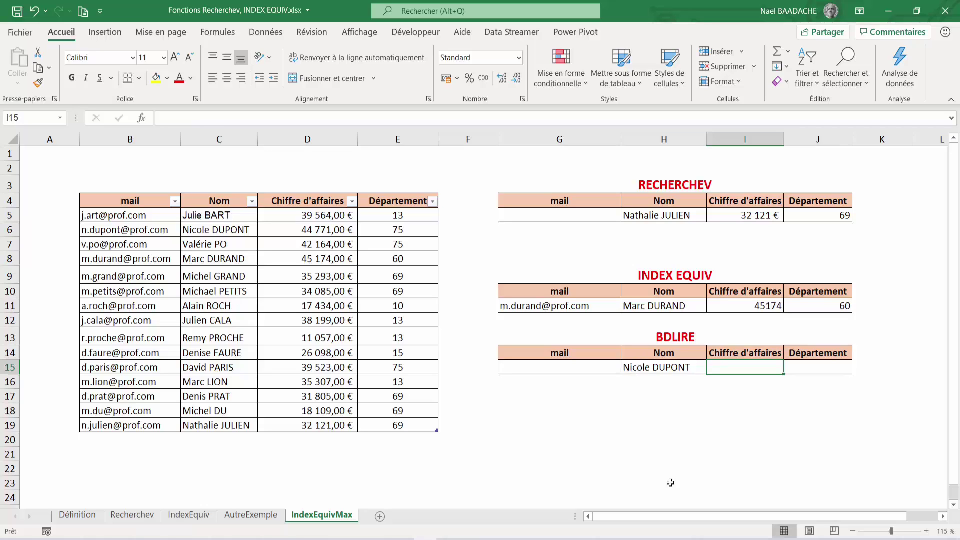
Step: Enter =BDLIRE(Tableau1[#Tout];Tableau1[[#En-têtes];[Chiffre d'affaires]];H14:H15) in I15, returning 44771
{"action": "type", "text": "="}
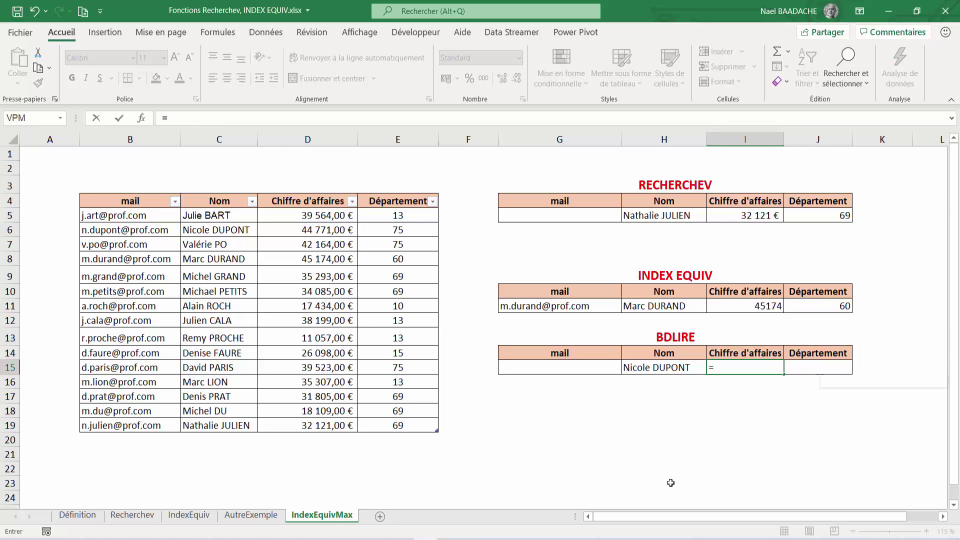
{"action": "type", "text": "bdli"}
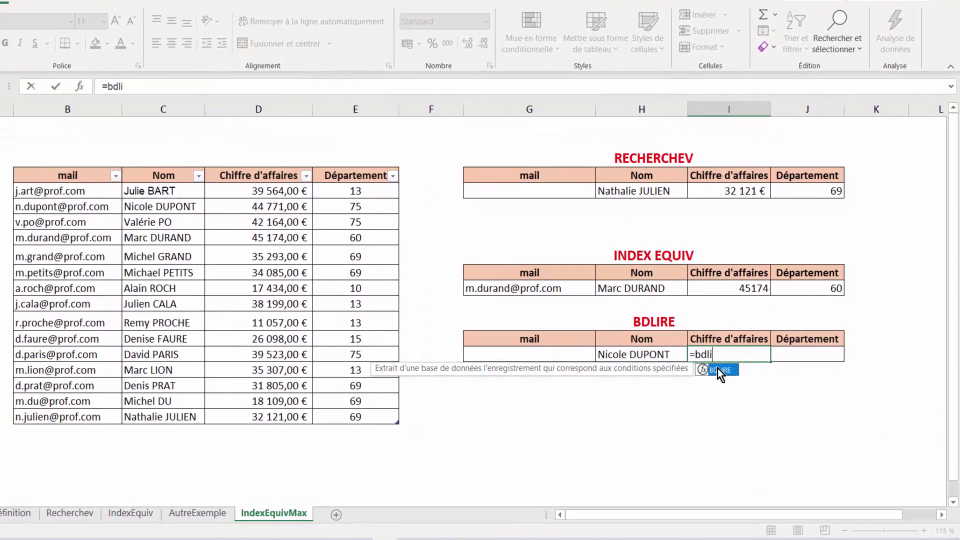
{"action": "double_click", "coordinate": [724, 374]}
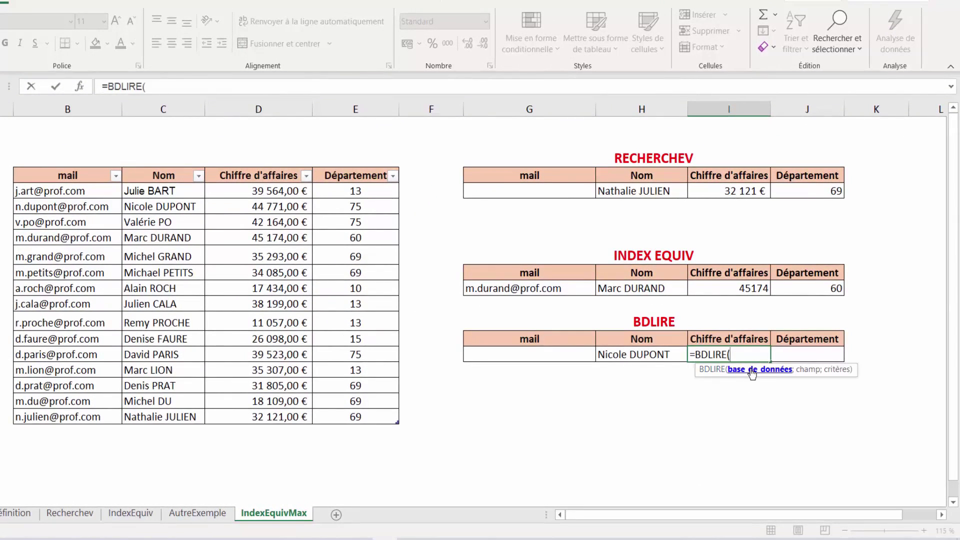
{"action": "mouse_move", "coordinate": [55, 178]}
{"action": "left_mouse_down"}
{"action": "mouse_move", "coordinate": [308, 184]}
{"action": "mouse_move", "coordinate": [383, 416]}
{"action": "left_mouse_up"}
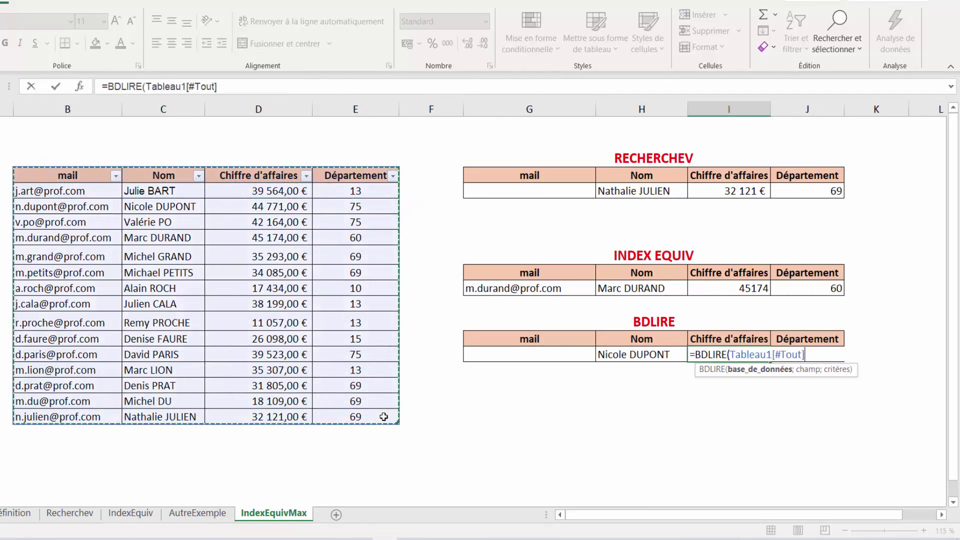
{"action": "type", "text": ";"}
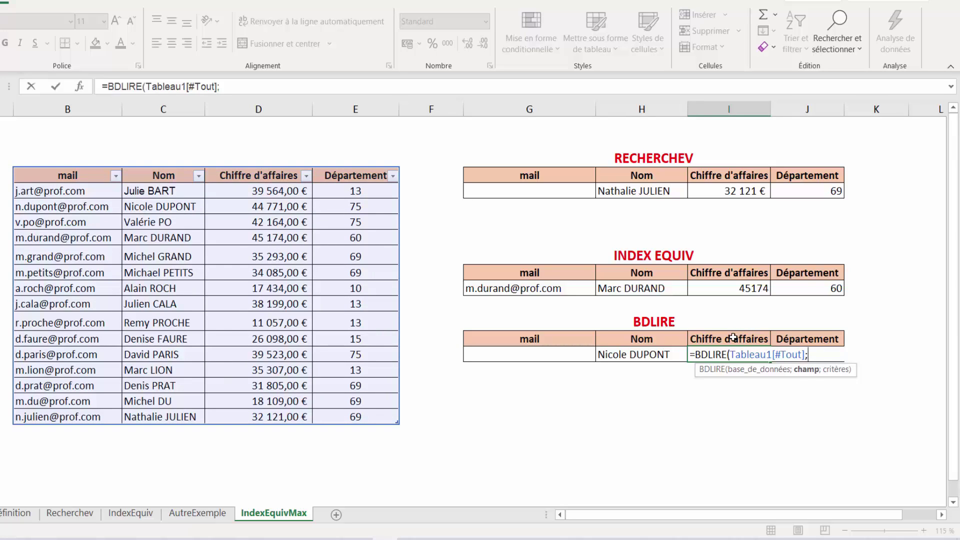
{"action": "left_click", "coordinate": [267, 174]}
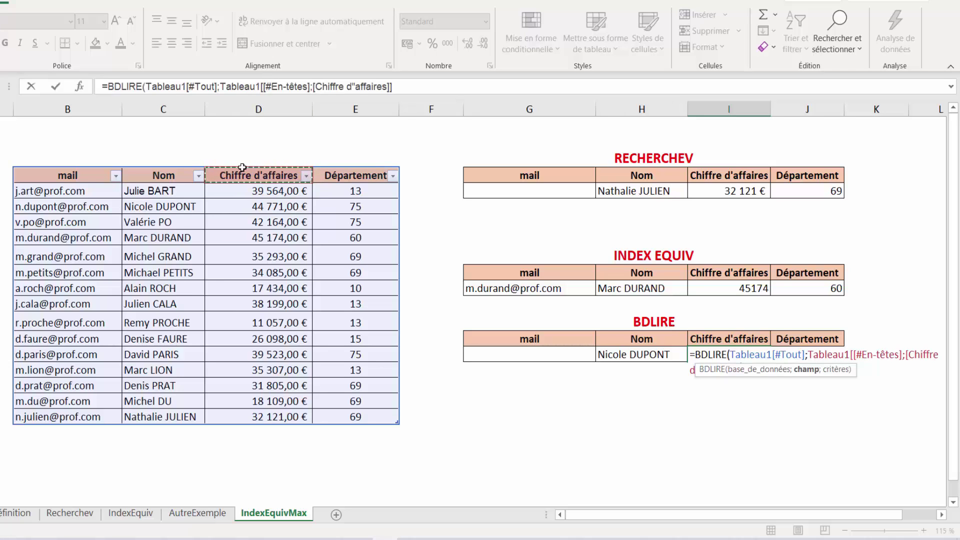
{"action": "type", "text": ";"}
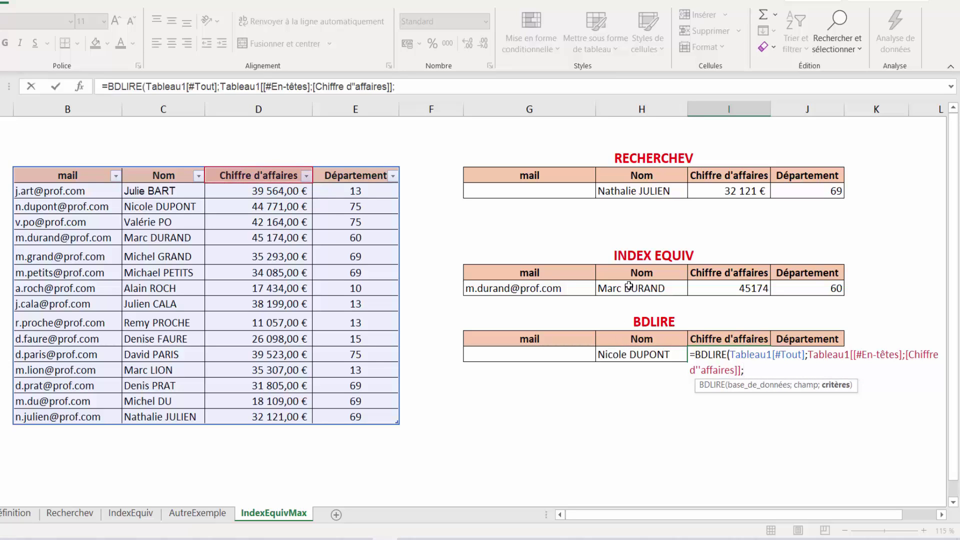
{"action": "left_click", "coordinate": [621, 340]}
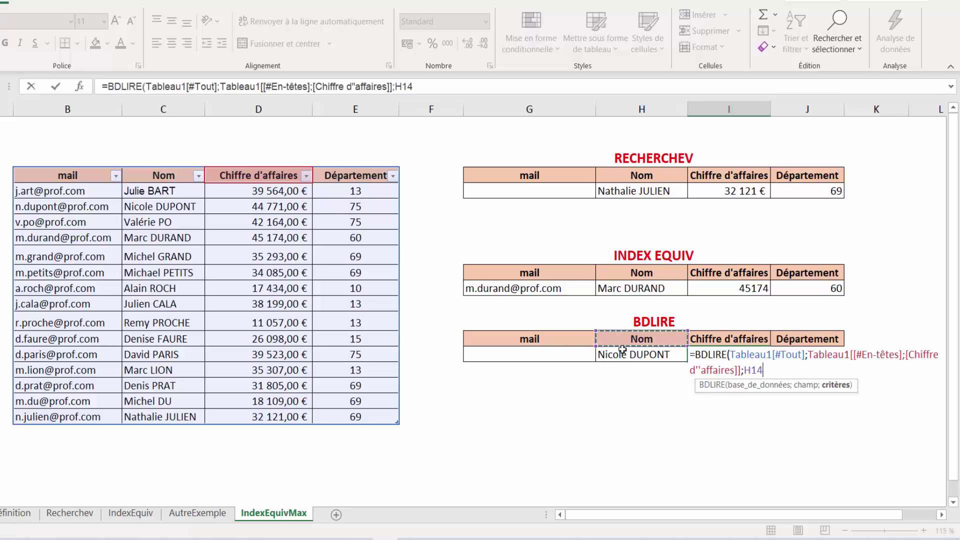
{"action": "left_click_drag", "start_coordinate": [622, 349], "coordinate": [623, 354]}
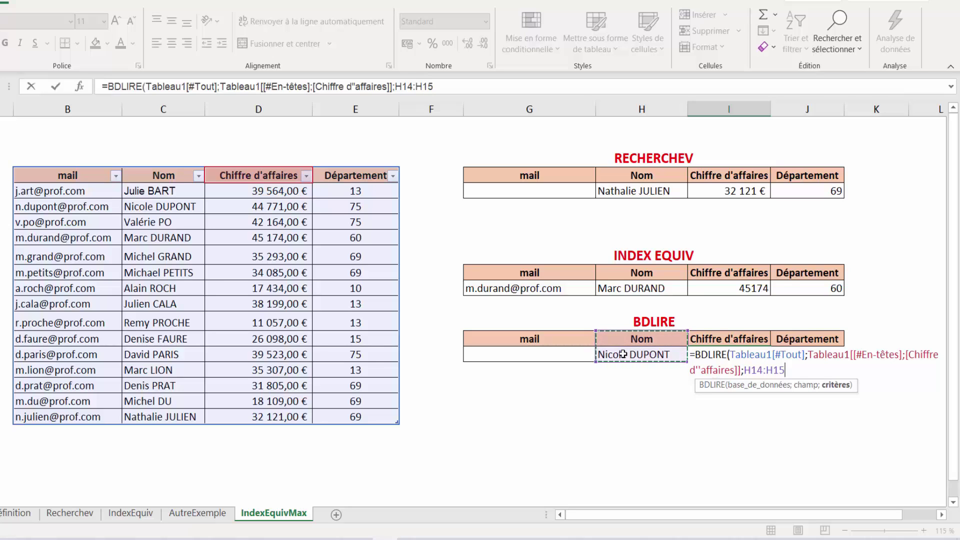
{"action": "type", "text": ")"}
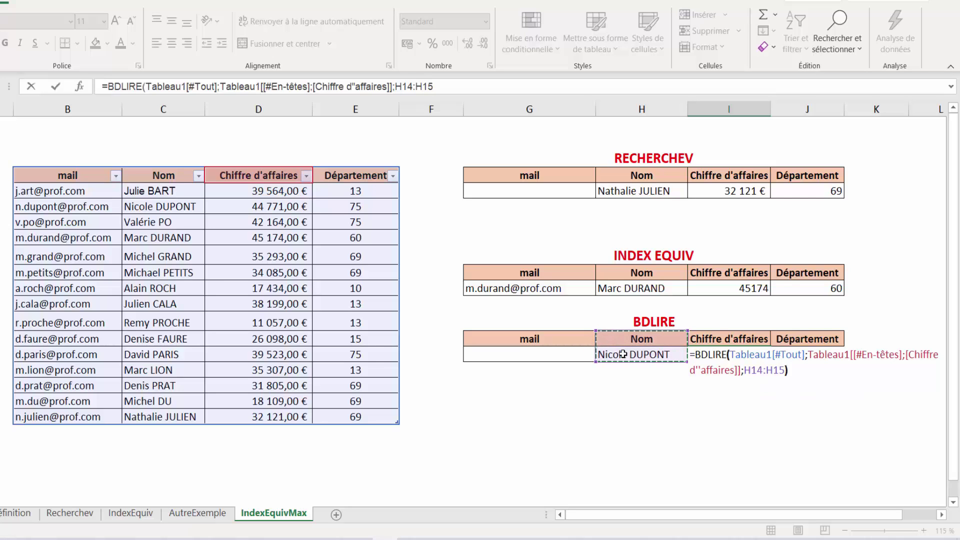
{"action": "key", "text": "Return"}
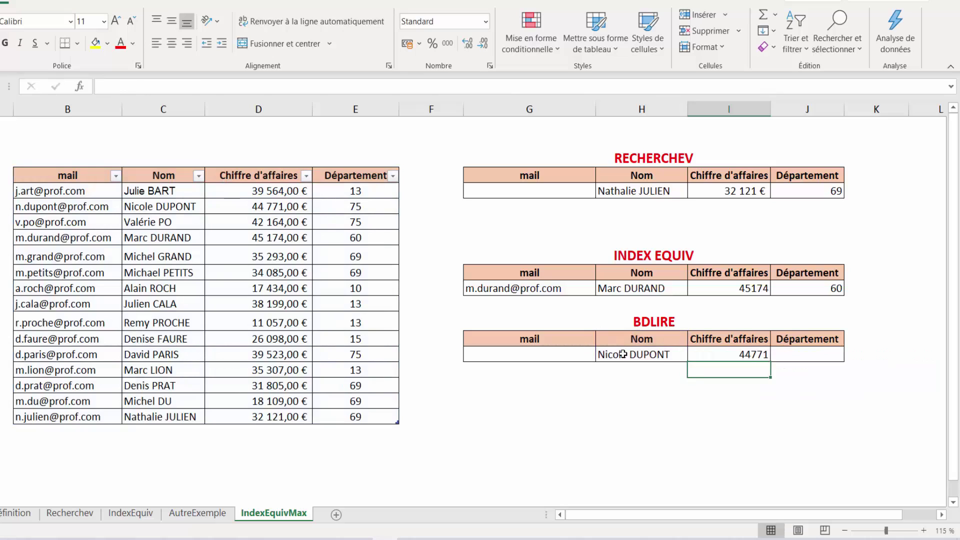
{"action": "key", "text": "Up"}
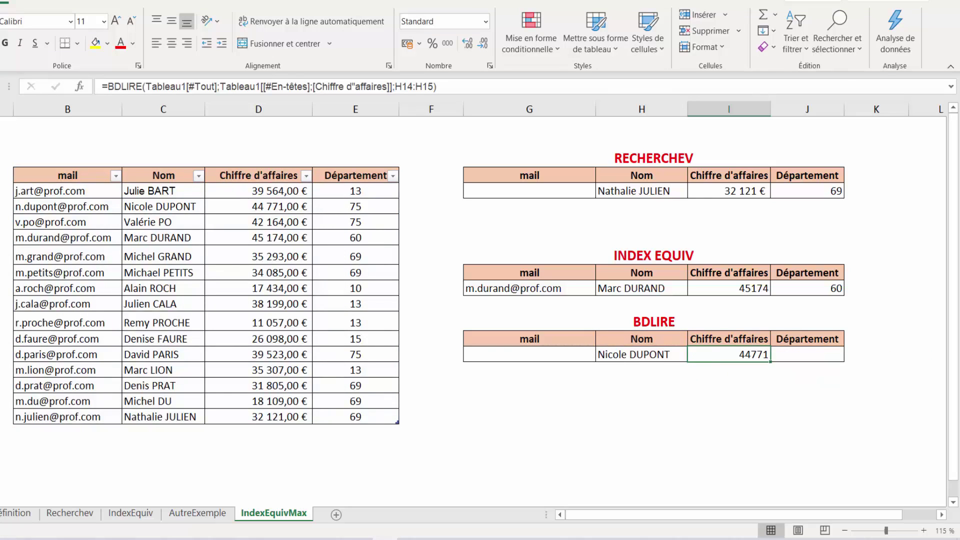
{"action": "left_click", "coordinate": [648, 355]}
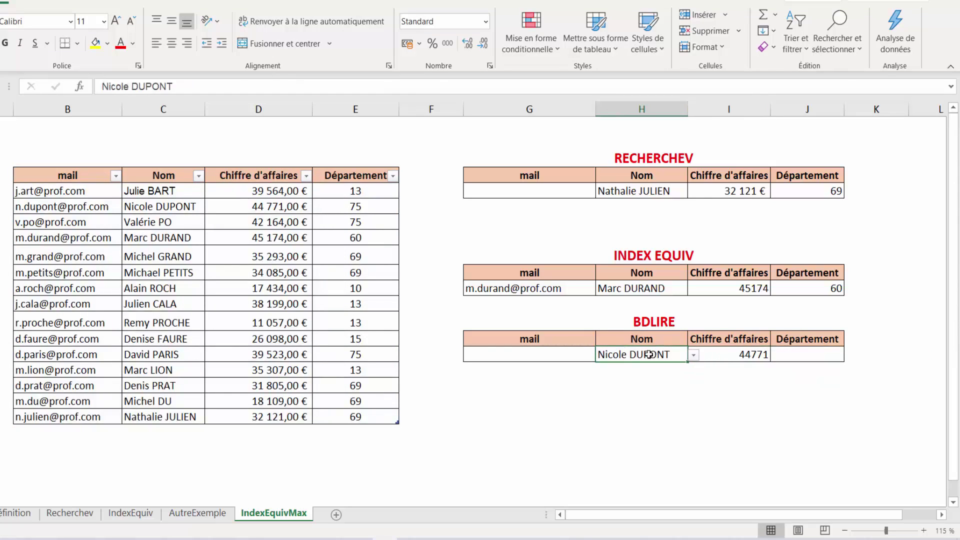
{"action": "left_click", "coordinate": [754, 353]}
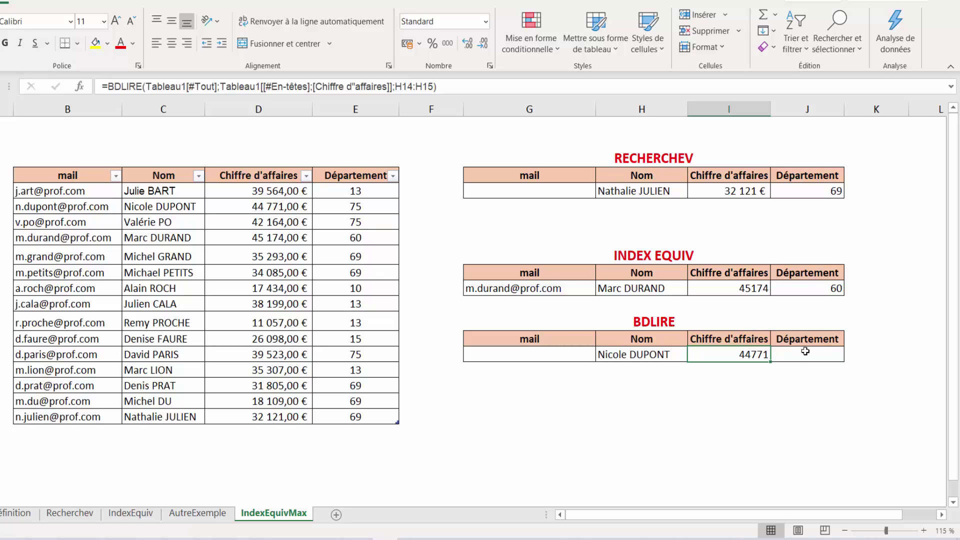
Step: Enter =BDLIRE(Tableau1[#Tout];Tableau1[[#En-têtes];[Département]];H14:H15) in J15, returning 75
{"action": "left_click", "coordinate": [804, 354]}
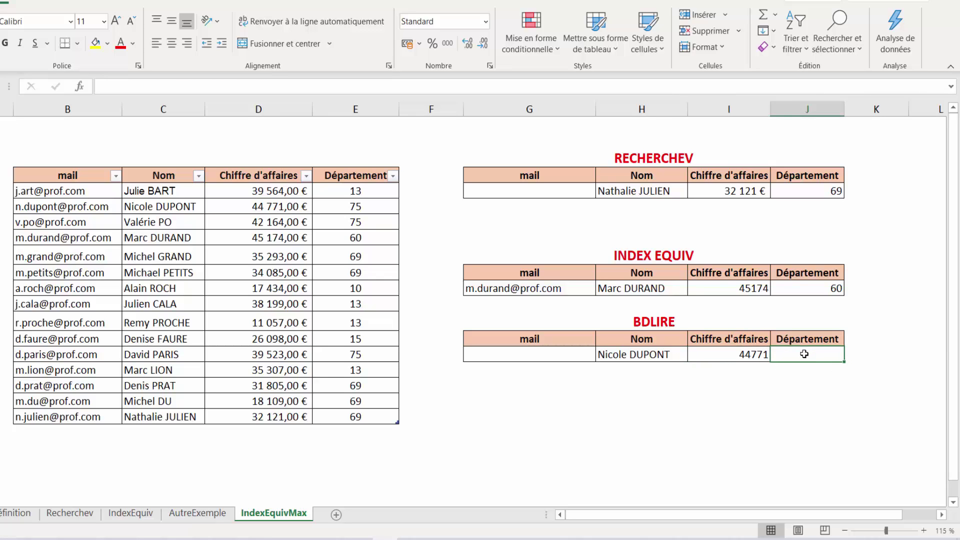
{"action": "type", "text": "="}
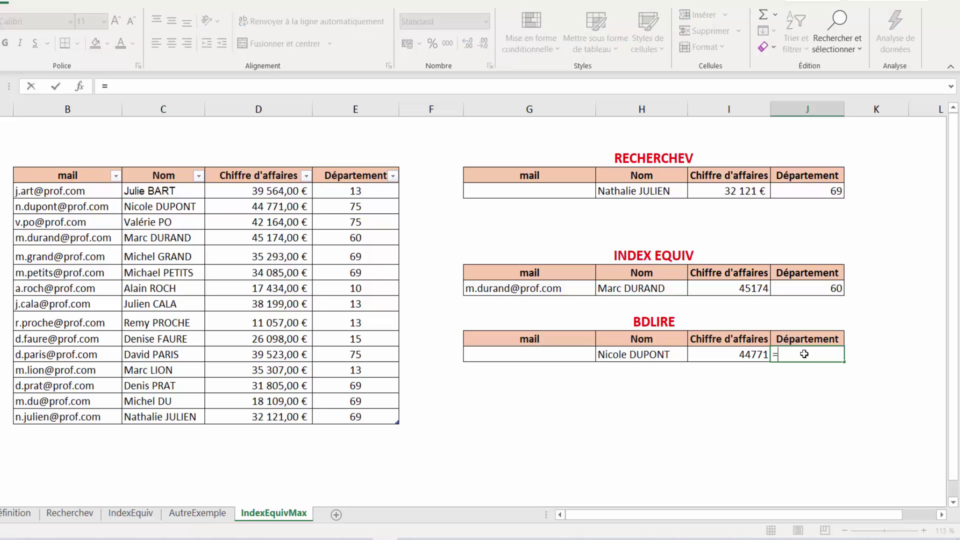
{"action": "type", "text": "bdli"}
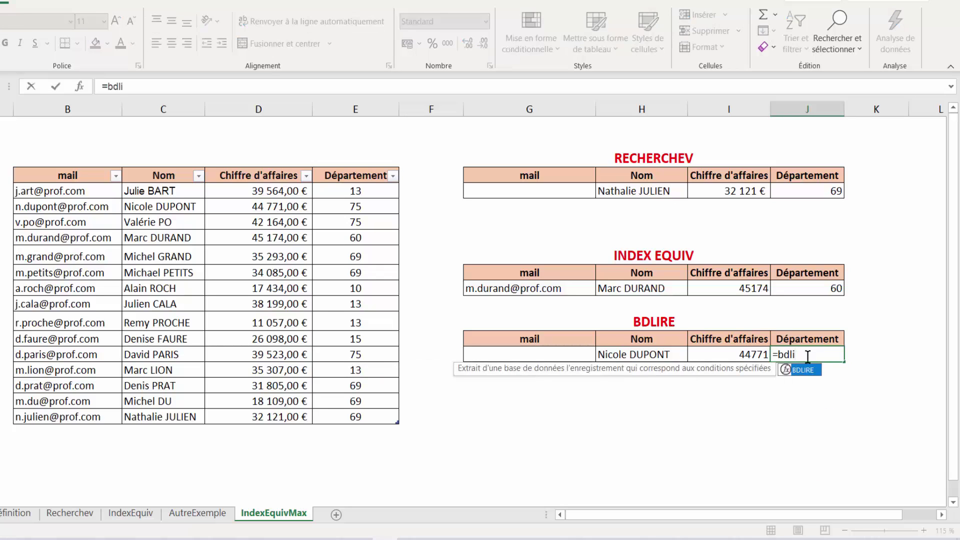
{"action": "double_click", "coordinate": [804, 370]}
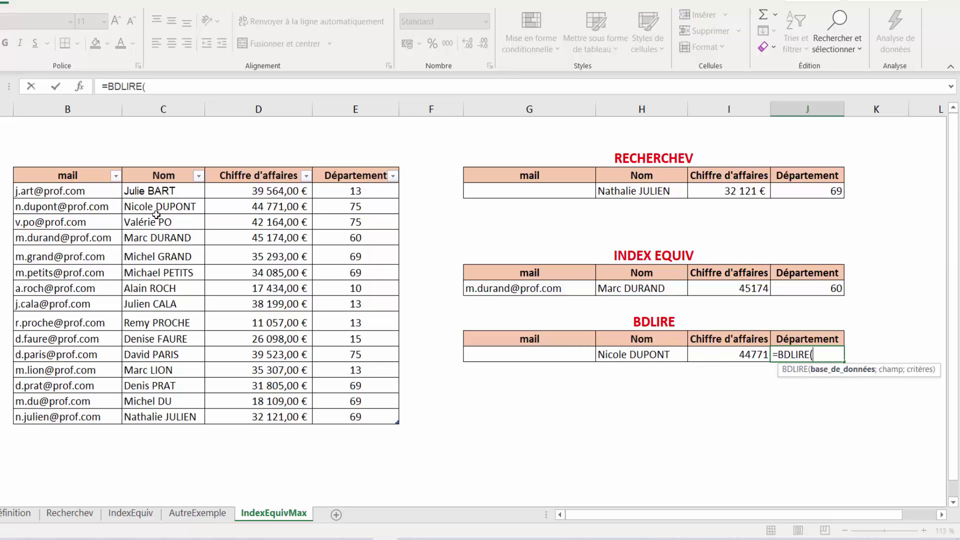
{"action": "mouse_move", "coordinate": [56, 179]}
{"action": "left_mouse_down"}
{"action": "mouse_move", "coordinate": [326, 191]}
{"action": "mouse_move", "coordinate": [349, 412]}
{"action": "left_mouse_up"}
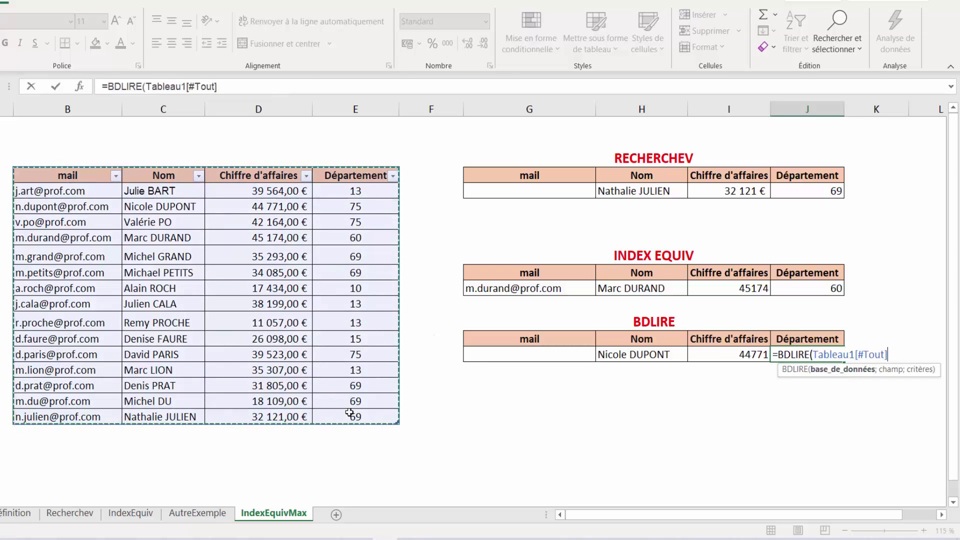
{"action": "type", "text": ";"}
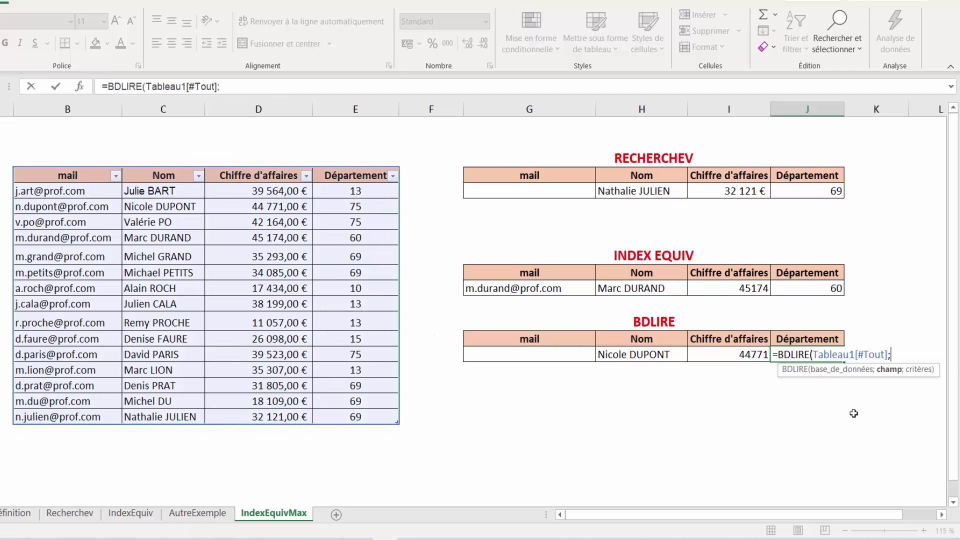
{"action": "left_click", "coordinate": [363, 174]}
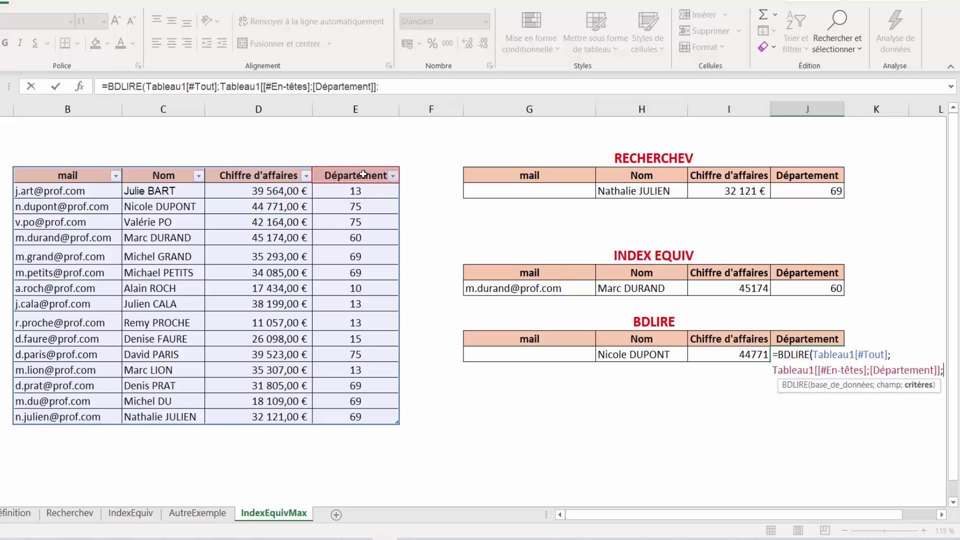
{"action": "type", "text": ";)"}
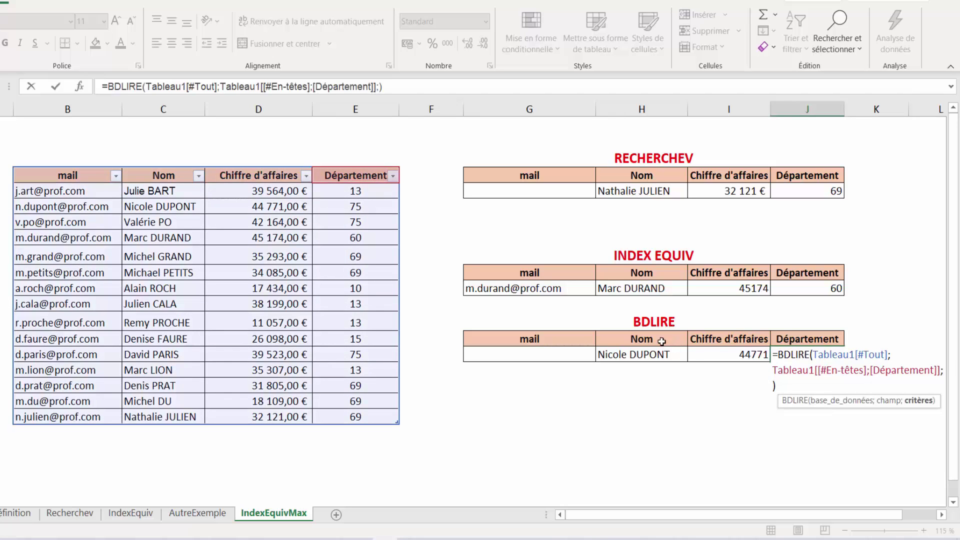
{"action": "left_click", "coordinate": [659, 339]}
{"action": "left_click_drag", "start_coordinate": [658, 340], "coordinate": [657, 353]}
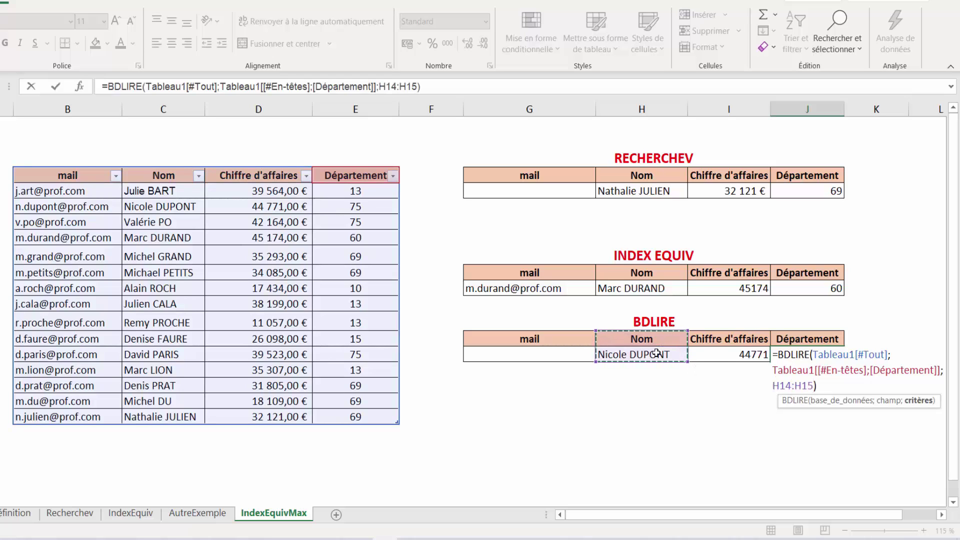
{"action": "key", "text": "Return"}
{"action": "key", "text": "Up"}
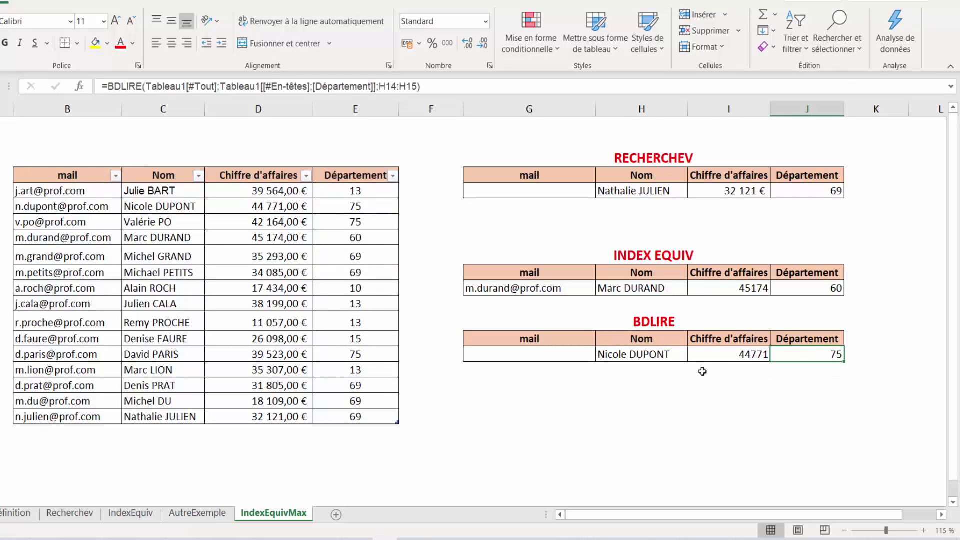
{"action": "left_click", "coordinate": [353, 222]}
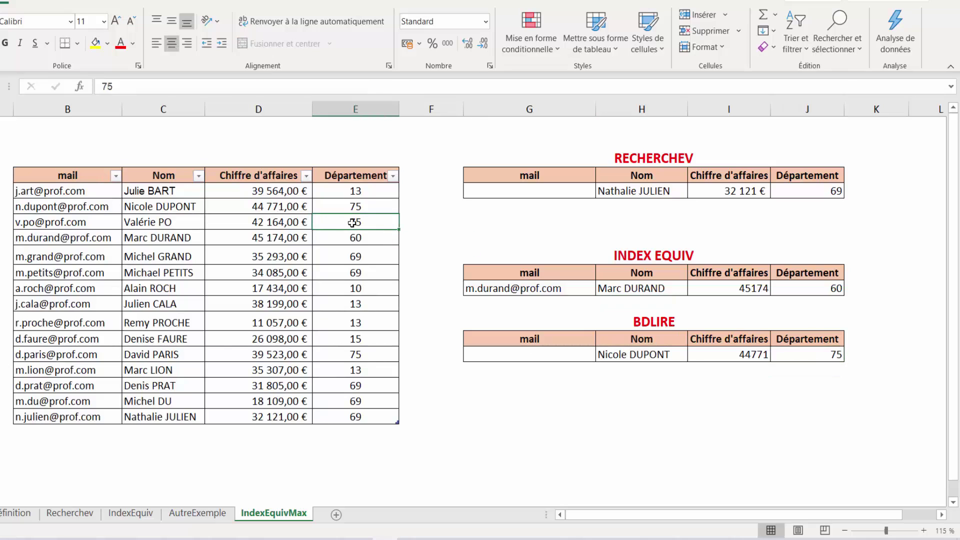
{"action": "left_click", "coordinate": [192, 241]}
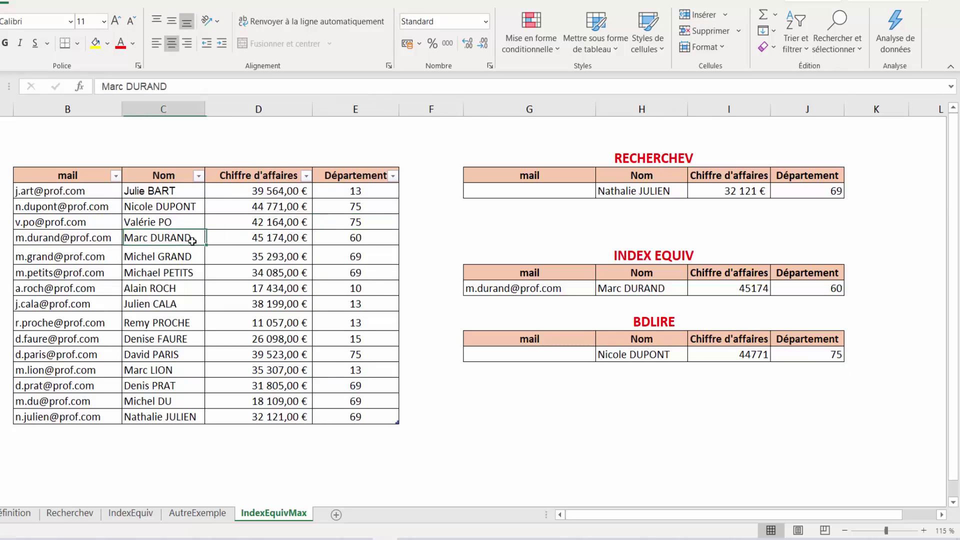
{"action": "left_click", "coordinate": [155, 211]}
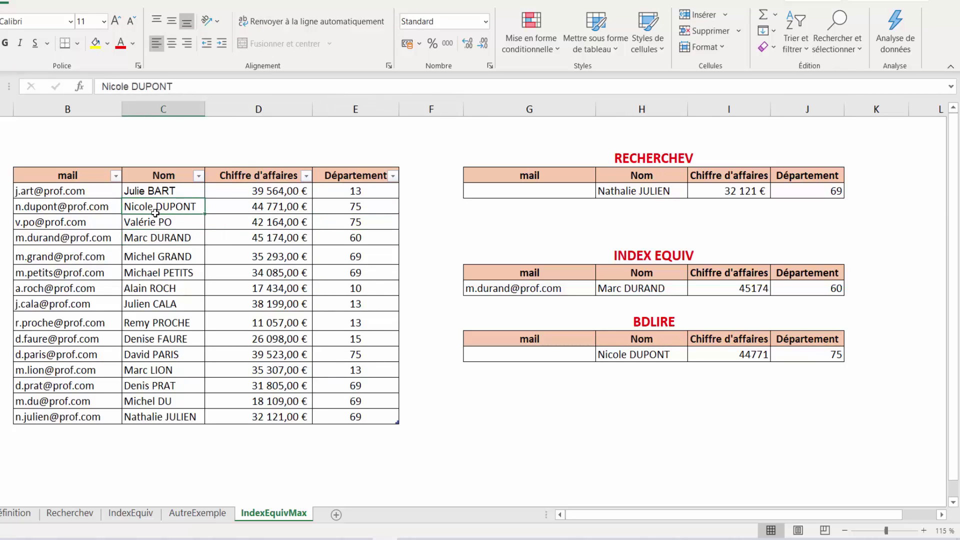
{"action": "left_click", "coordinate": [94, 212]}
{"action": "left_click", "coordinate": [168, 237]}
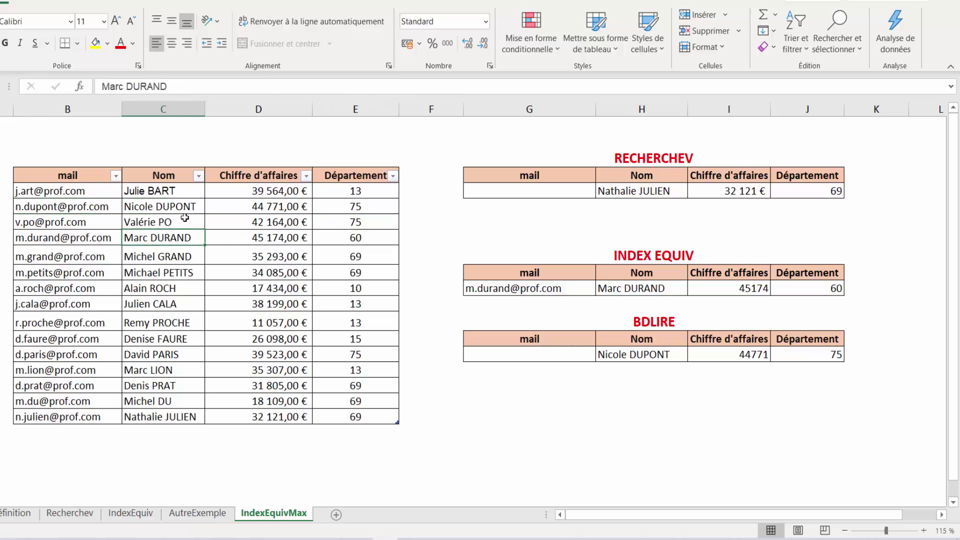
{"action": "left_click_drag", "start_coordinate": [73, 174], "coordinate": [355, 370]}
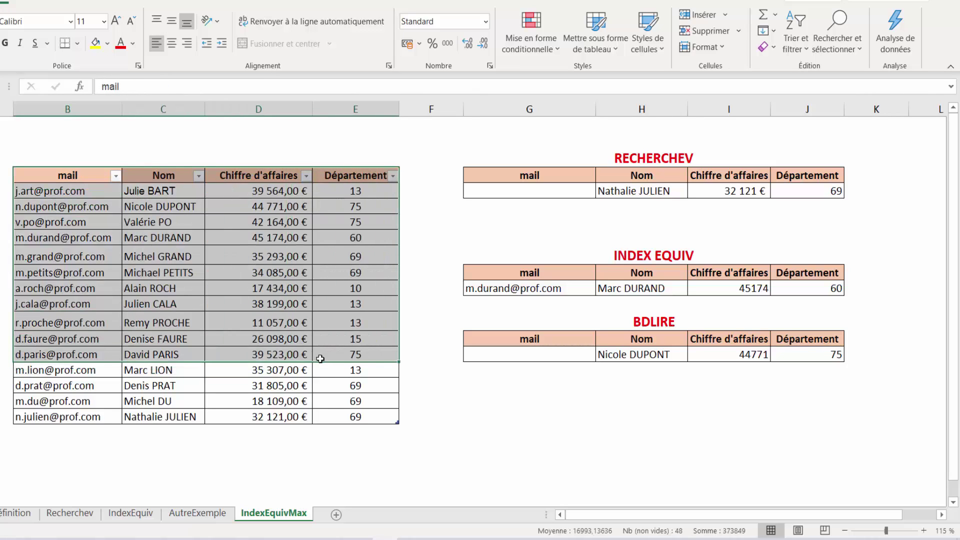
{"action": "left_click", "coordinate": [259, 323]}
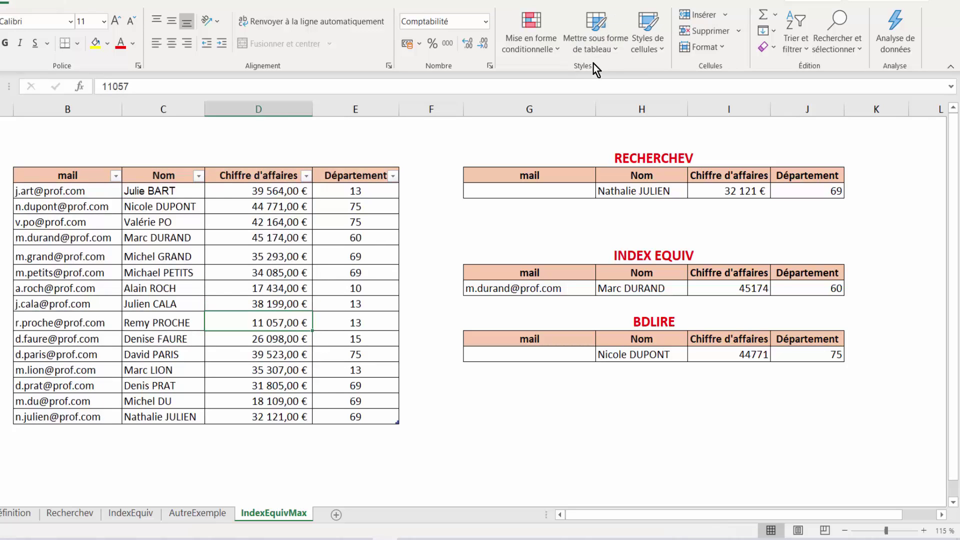
{"action": "left_click", "coordinate": [602, 50]}
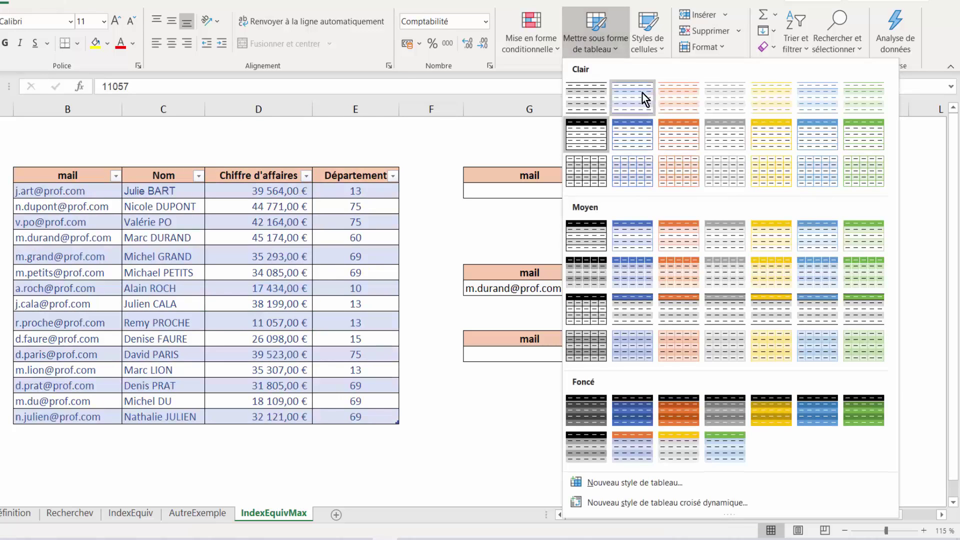
{"action": "left_click", "coordinate": [419, 517]}
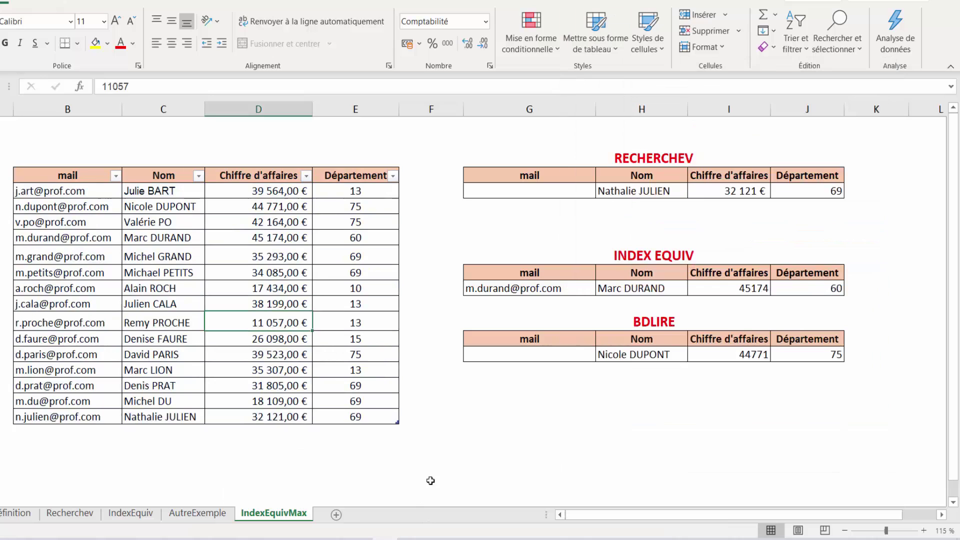
{"action": "left_click", "coordinate": [573, 355]}
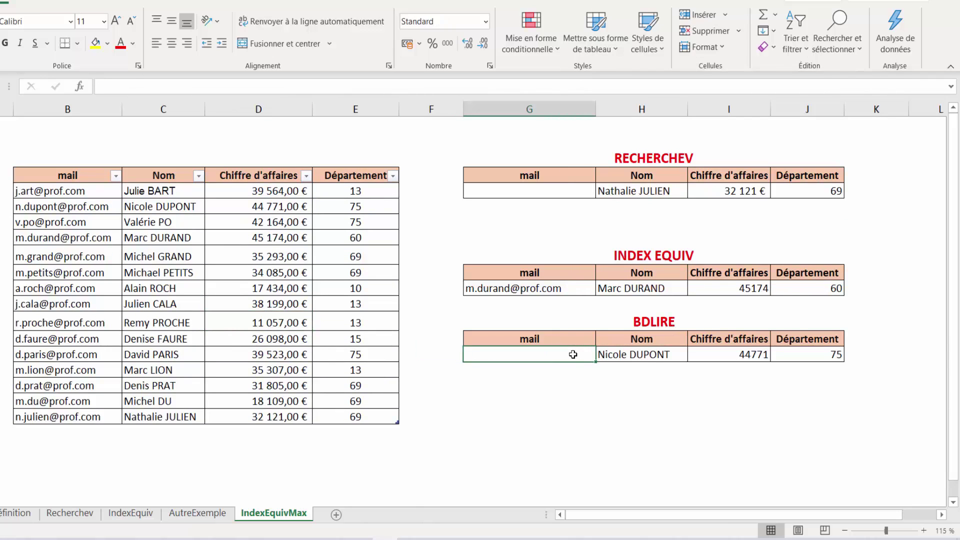
Step: Enter =BDLIRE(Tableau1[#Tout];Tableau1[[#En-têtes];[mail]];H14:H15) in G15 to return the selected person's mail
{"action": "type", "text": "="}
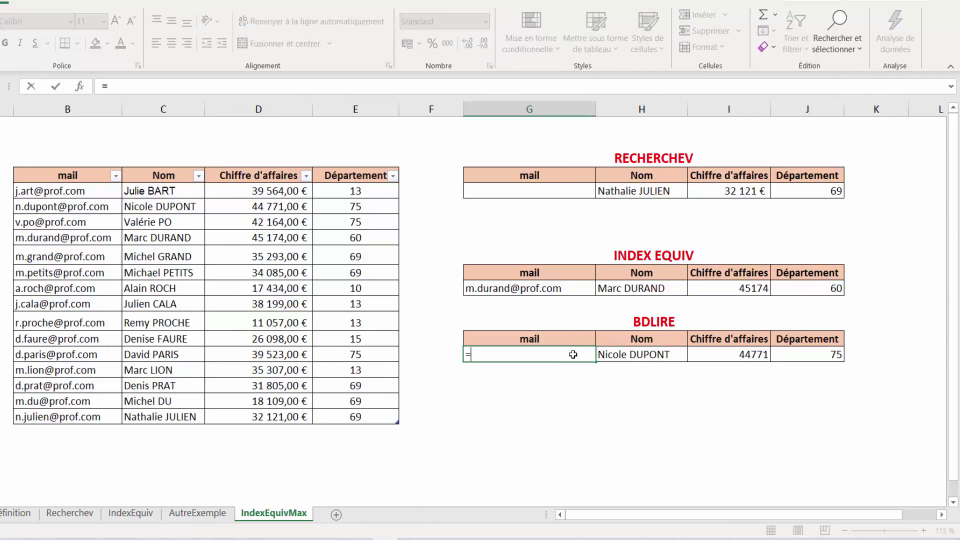
{"action": "type", "text": "bdli"}
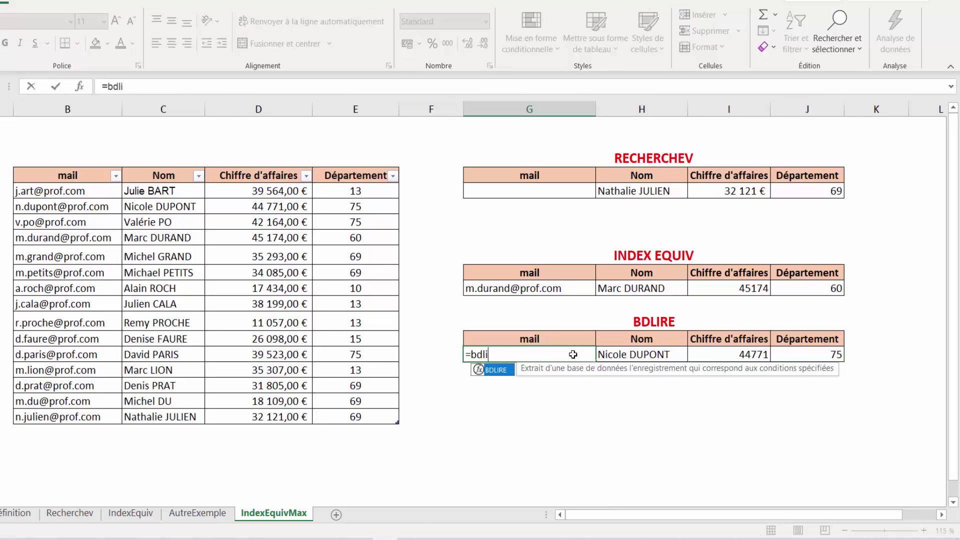
{"action": "double_click", "coordinate": [501, 373]}
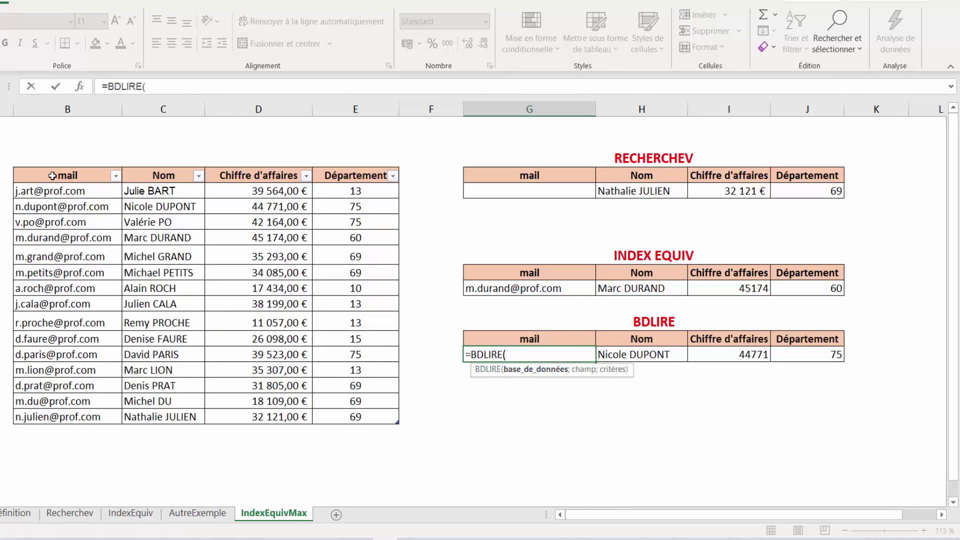
{"action": "mouse_move", "coordinate": [52, 176]}
{"action": "left_mouse_down"}
{"action": "mouse_move", "coordinate": [353, 253]}
{"action": "mouse_move", "coordinate": [360, 414]}
{"action": "left_mouse_up"}
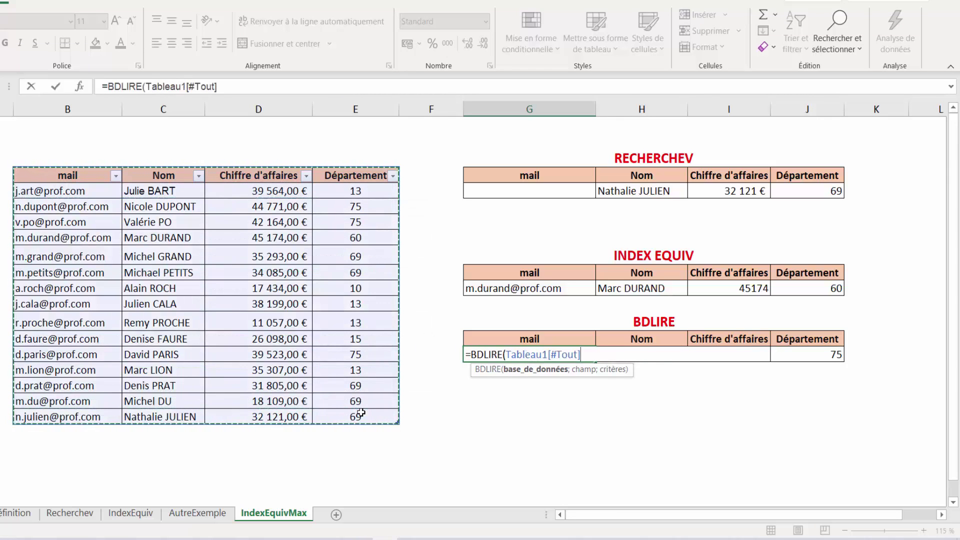
{"action": "type", "text": ";"}
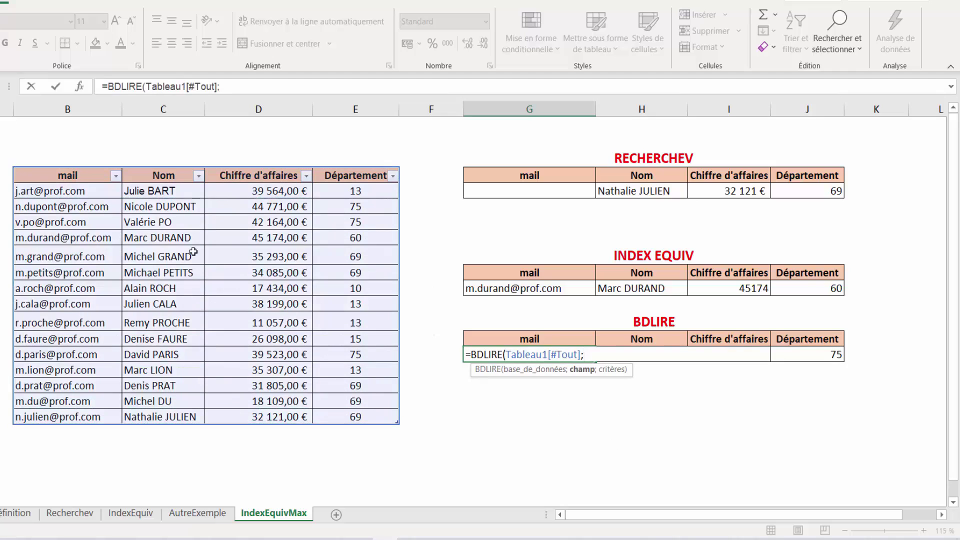
{"action": "left_click", "coordinate": [79, 176]}
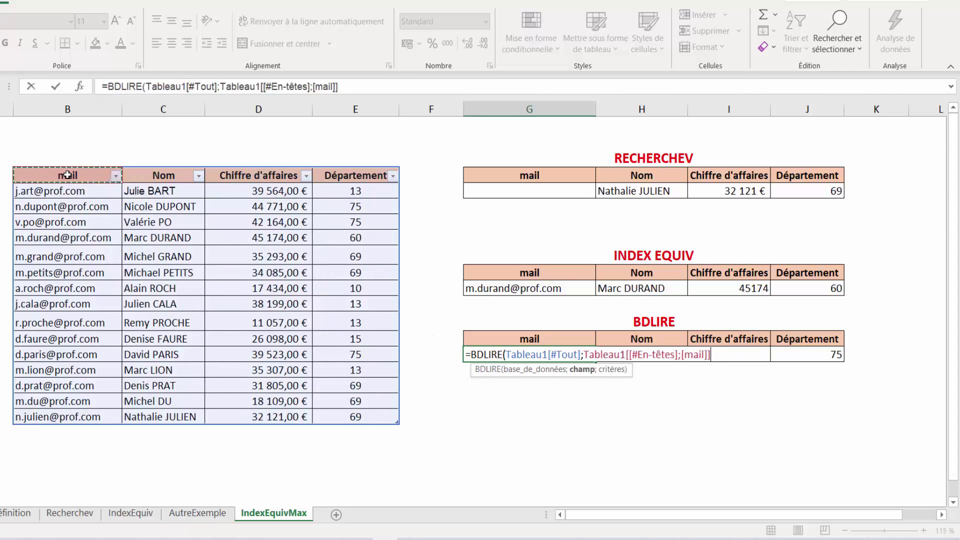
{"action": "type", "text": ";"}
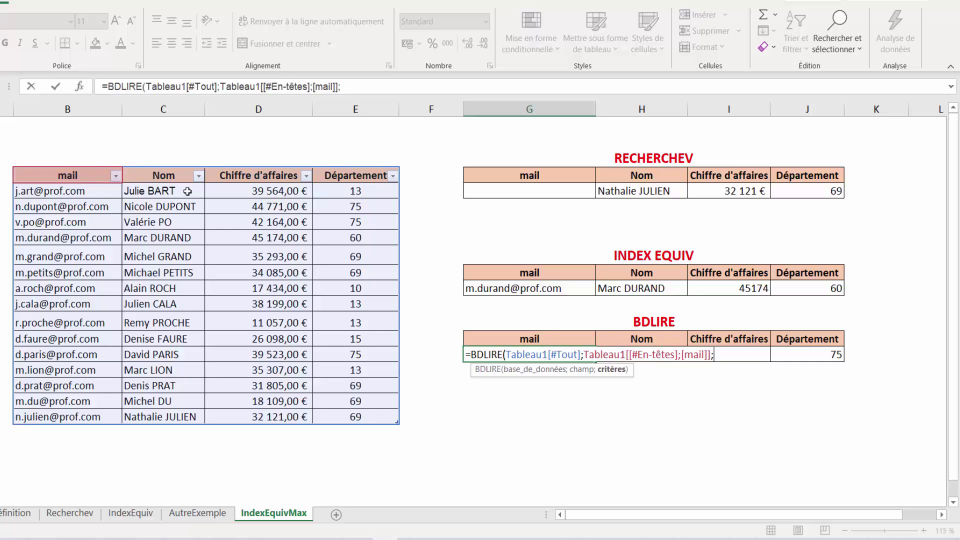
{"action": "left_click_drag", "start_coordinate": [647, 338], "coordinate": [650, 355]}
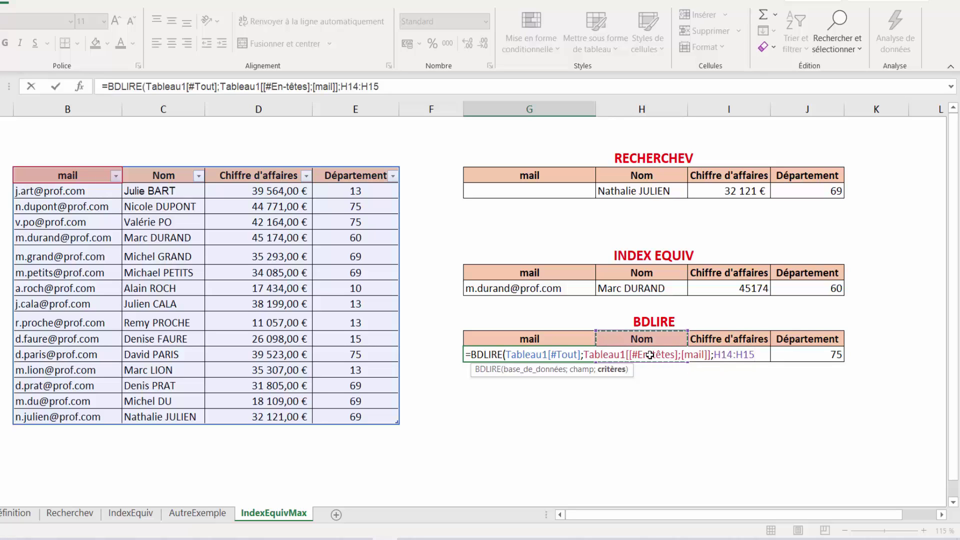
{"action": "type", "text": ")"}
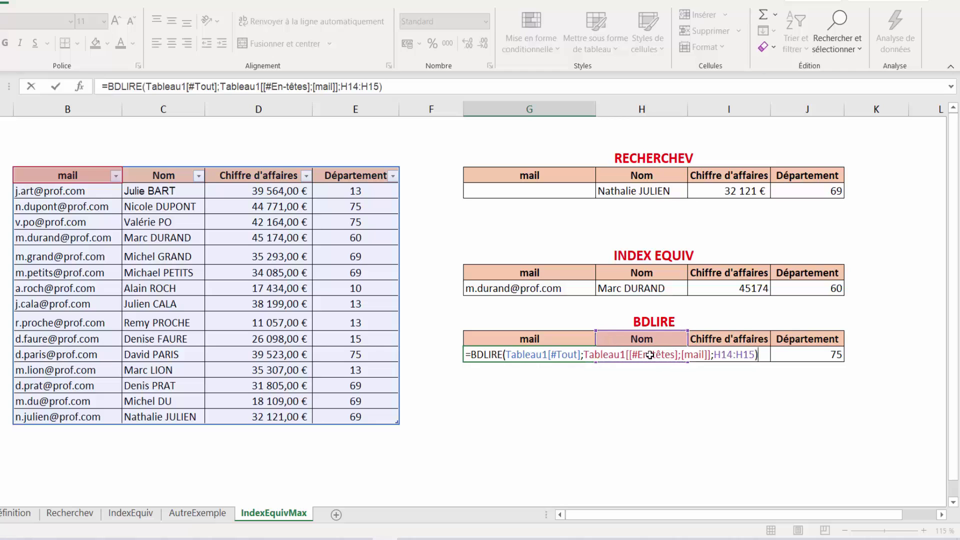
{"action": "key", "text": "Return"}
{"action": "left_click", "coordinate": [555, 357]}
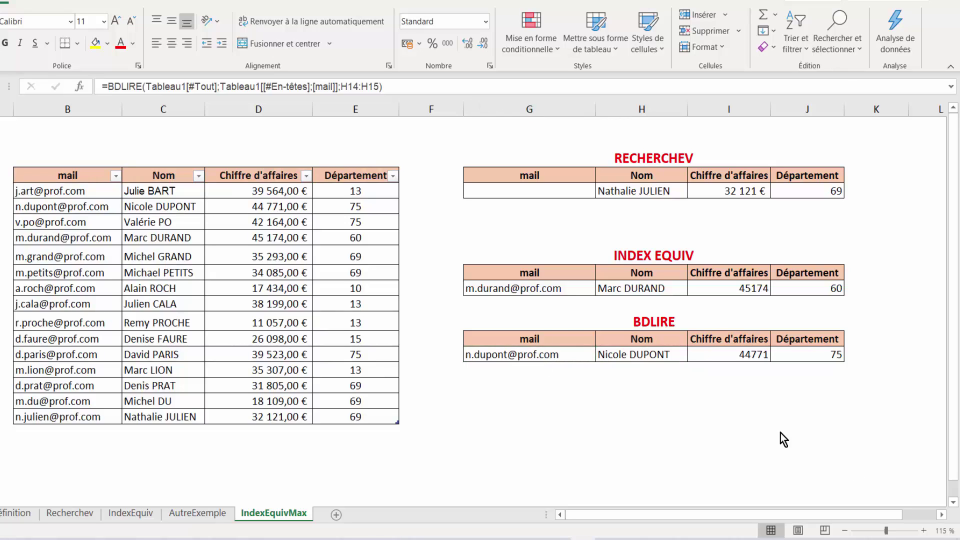
{"action": "left_click", "coordinate": [562, 389]}
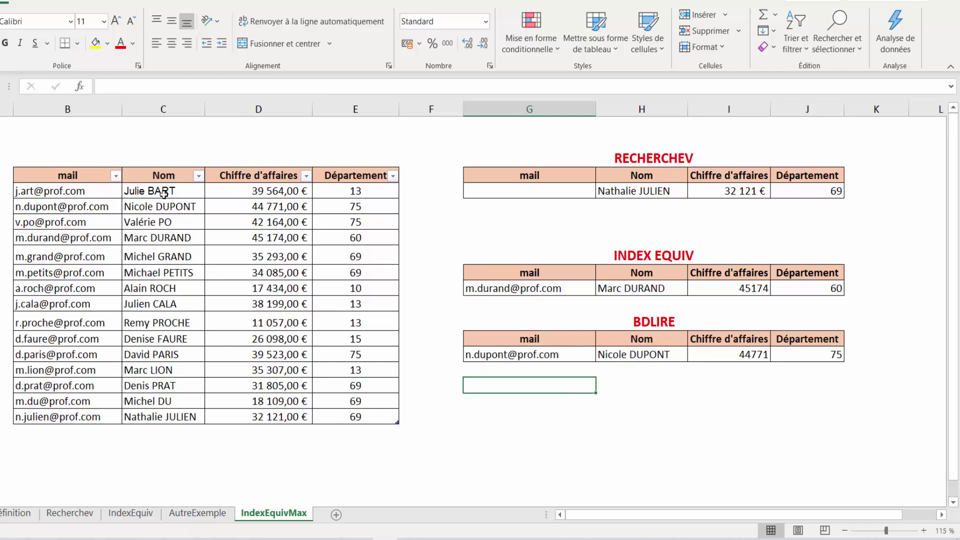
{"action": "left_click_drag", "start_coordinate": [56, 195], "coordinate": [187, 243]}
{"action": "left_click", "coordinate": [220, 239]}
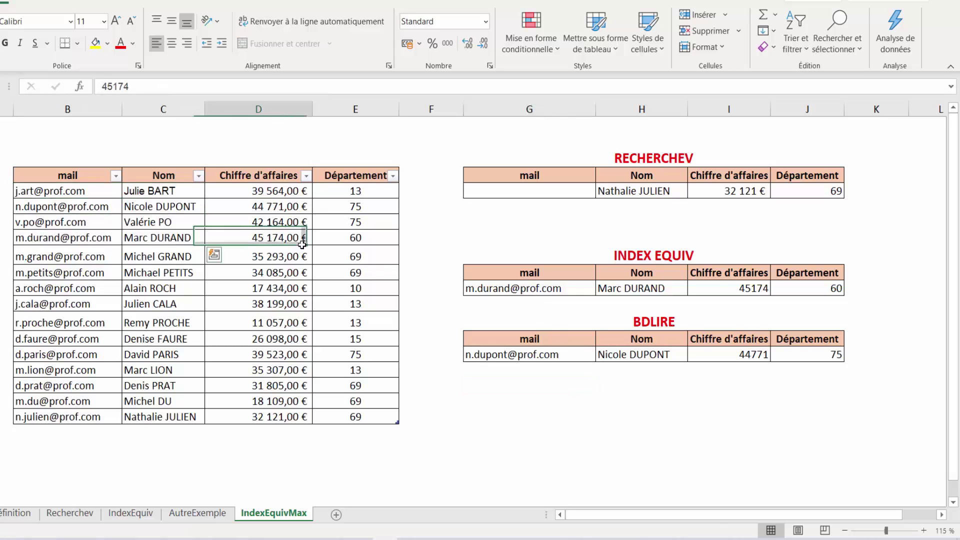
{"action": "left_click", "coordinate": [628, 360]}
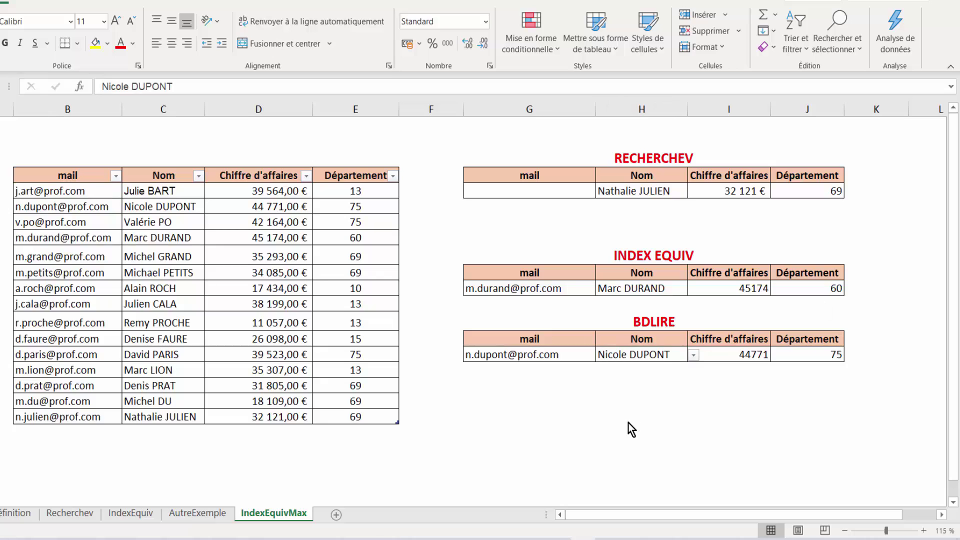
{"action": "left_click", "coordinate": [566, 403]}
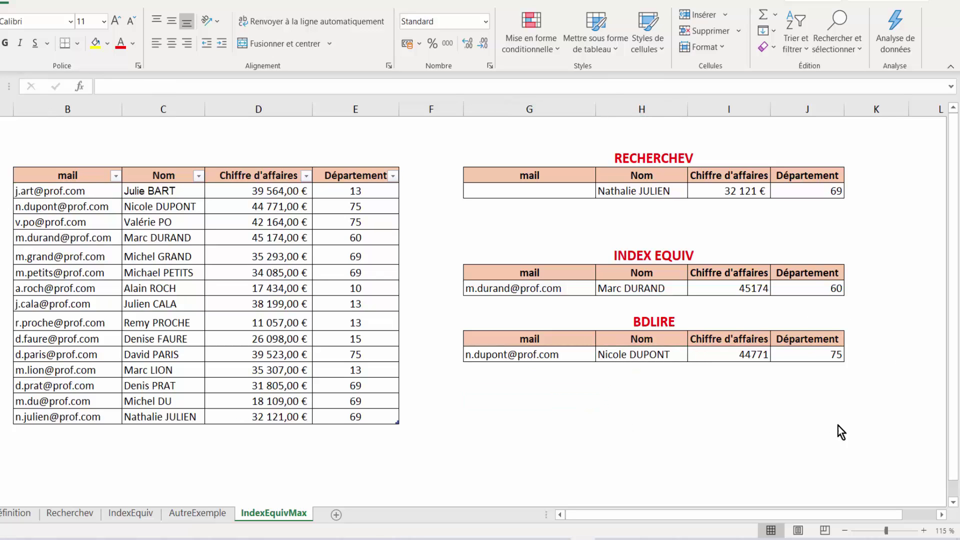